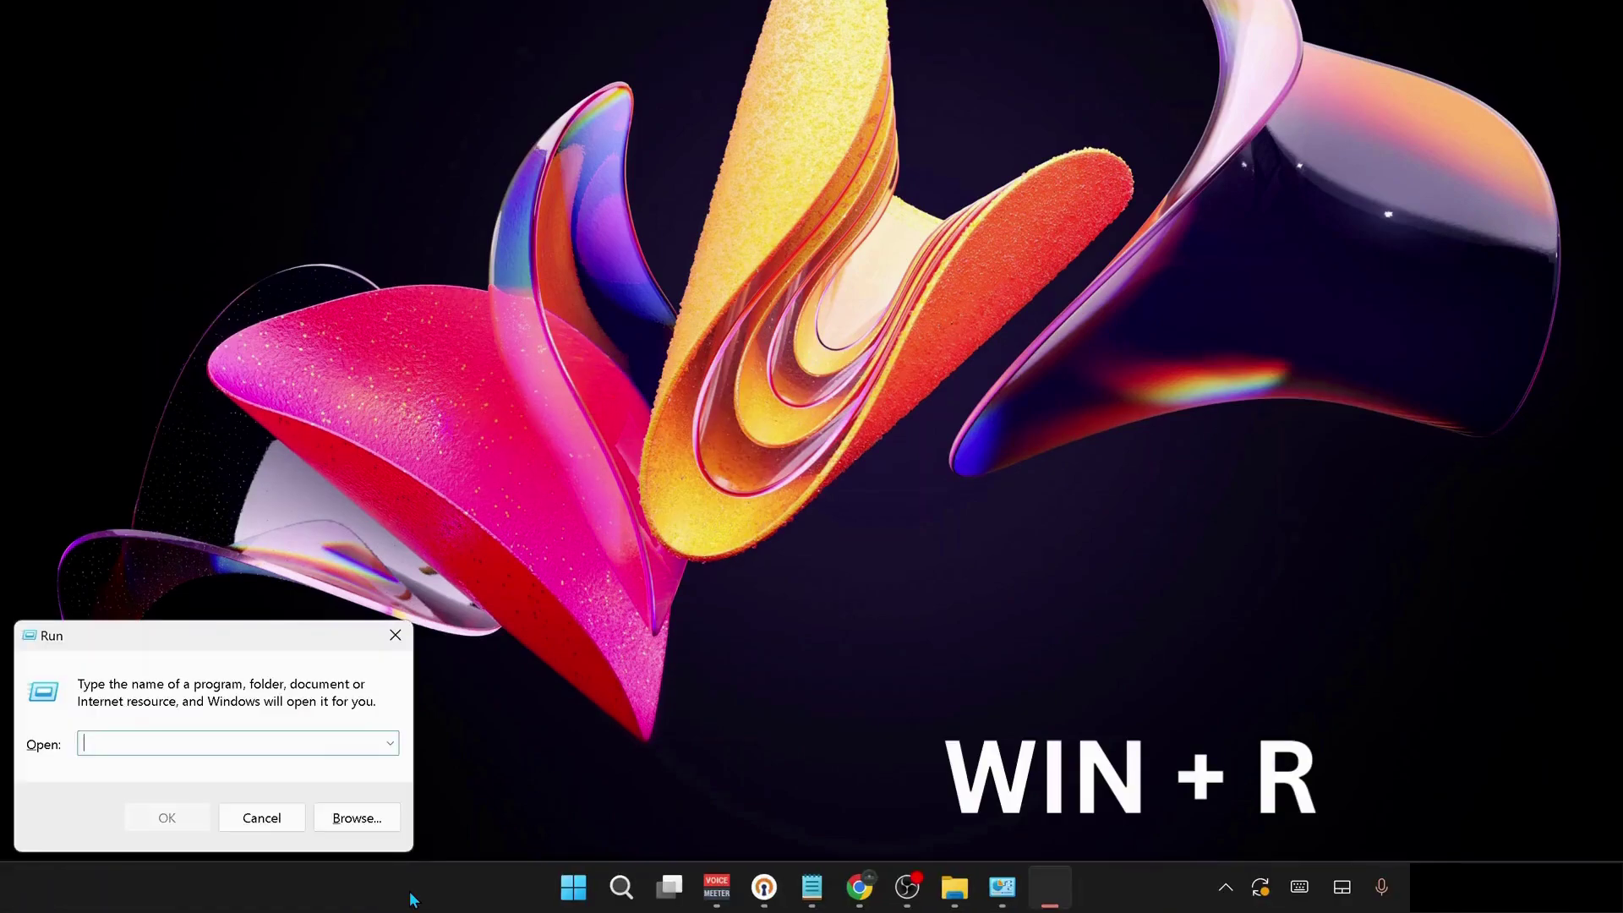
# Step: Run NCPA.CPL from the Run box to open Network Connections
pyautogui.moveTo(316, 640); pyautogui.dragTo(840, 394)
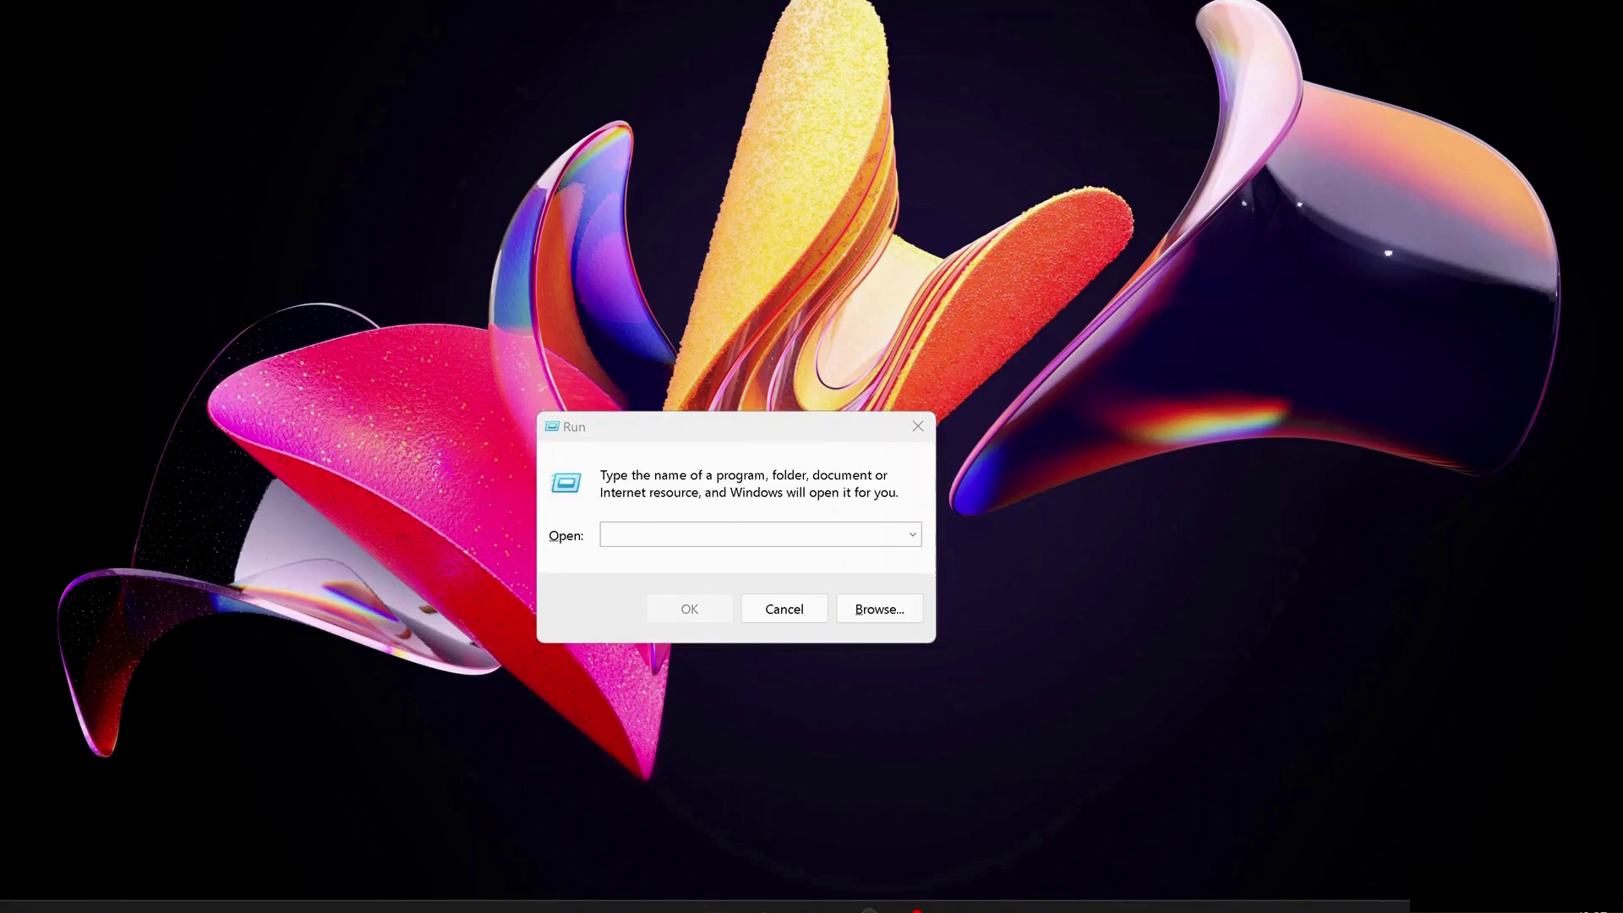
pyautogui.click(750, 532)
pyautogui.write('NCPA')
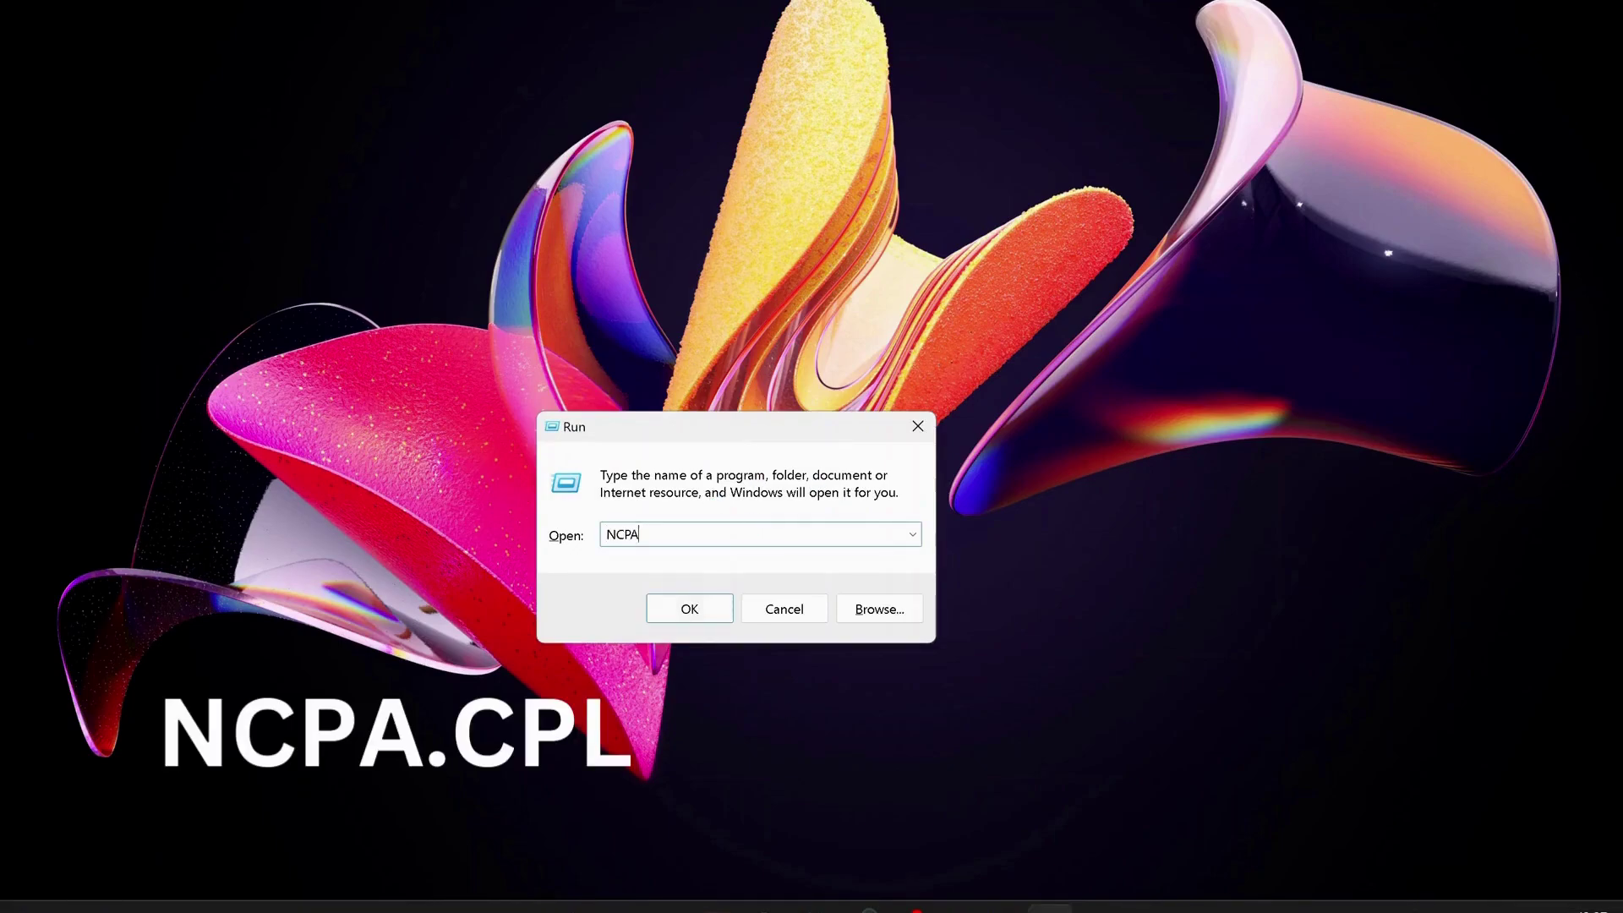
pyautogui.write('.CPL')
pyautogui.click(683, 609)
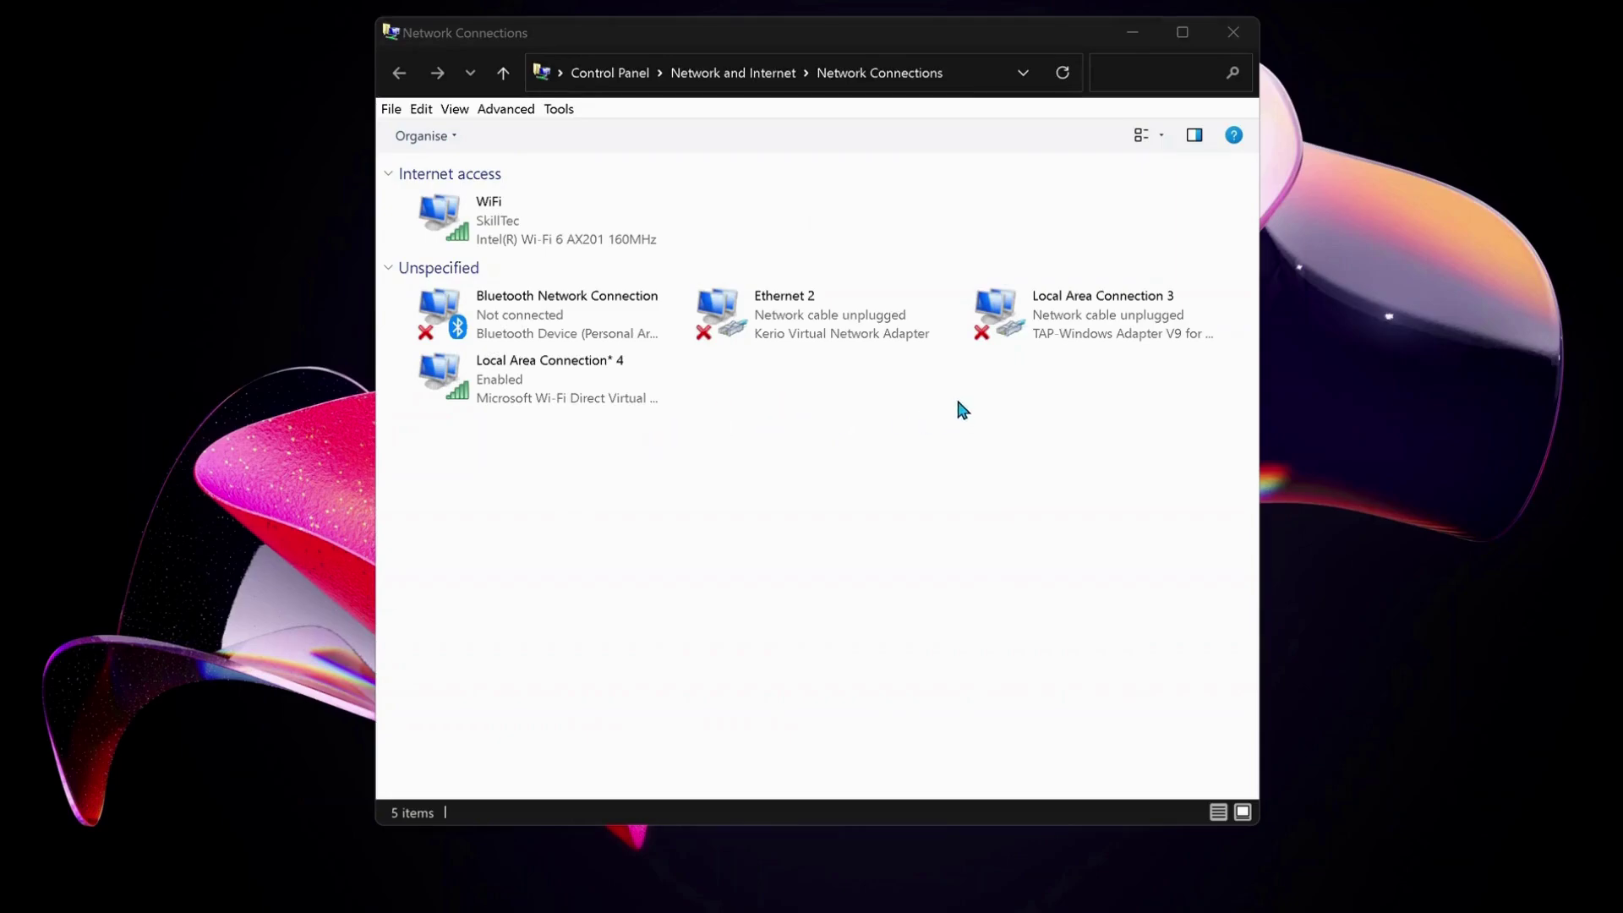
# Step: Open the WiFi connection's properties and select Internet Protocol Version 4 (TCP/IPv4)
pyautogui.click(533, 235)
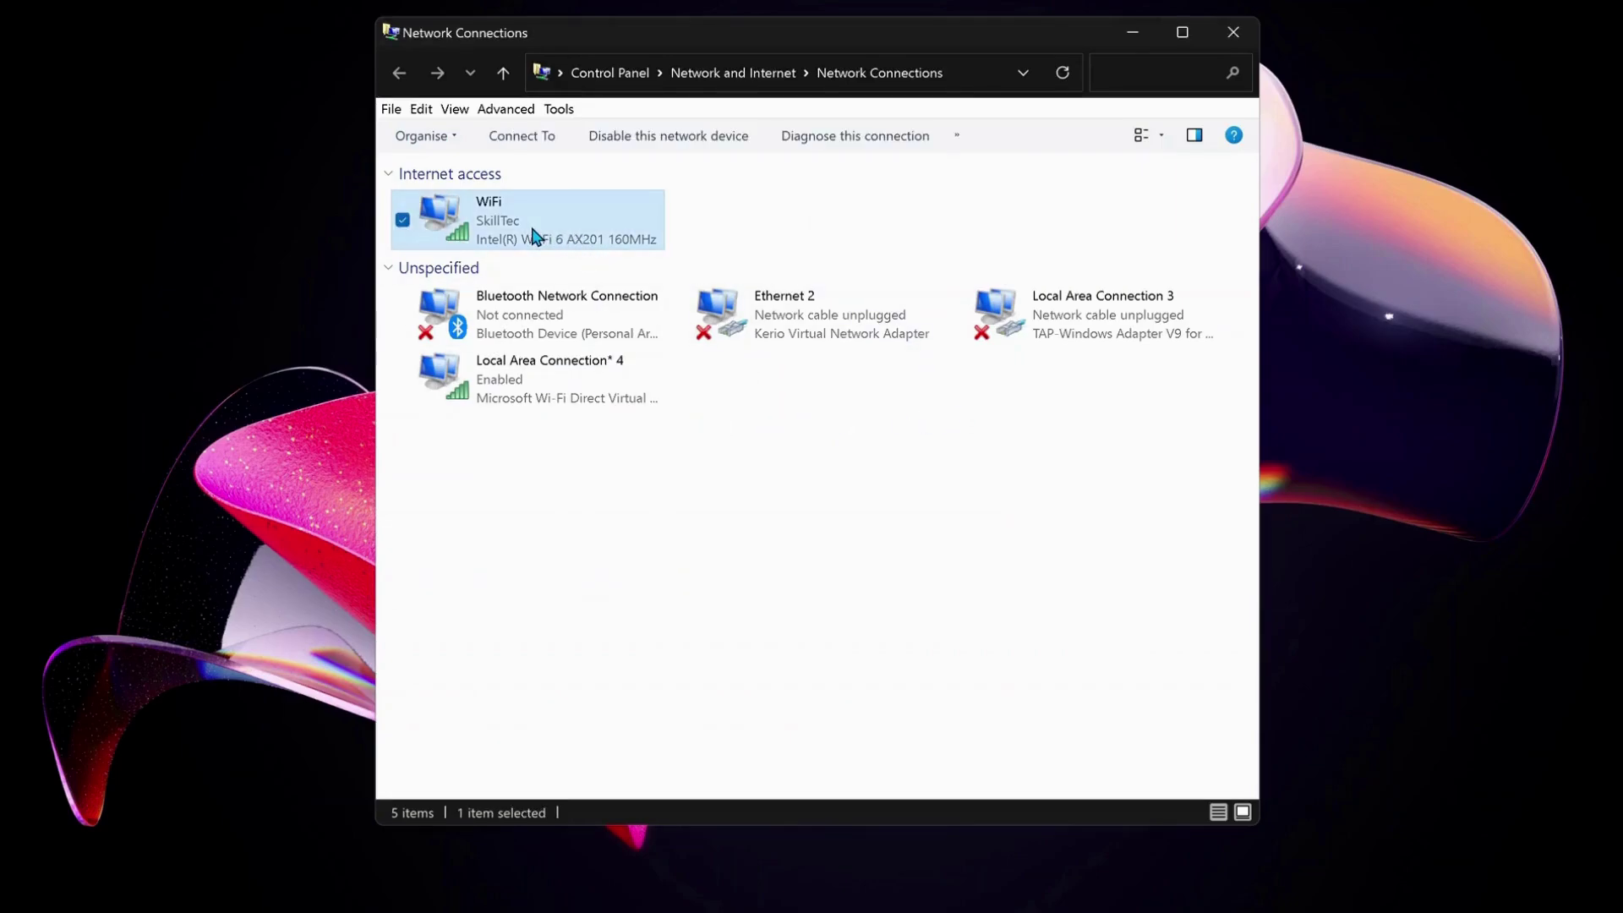
pyautogui.rightClick(532, 235)
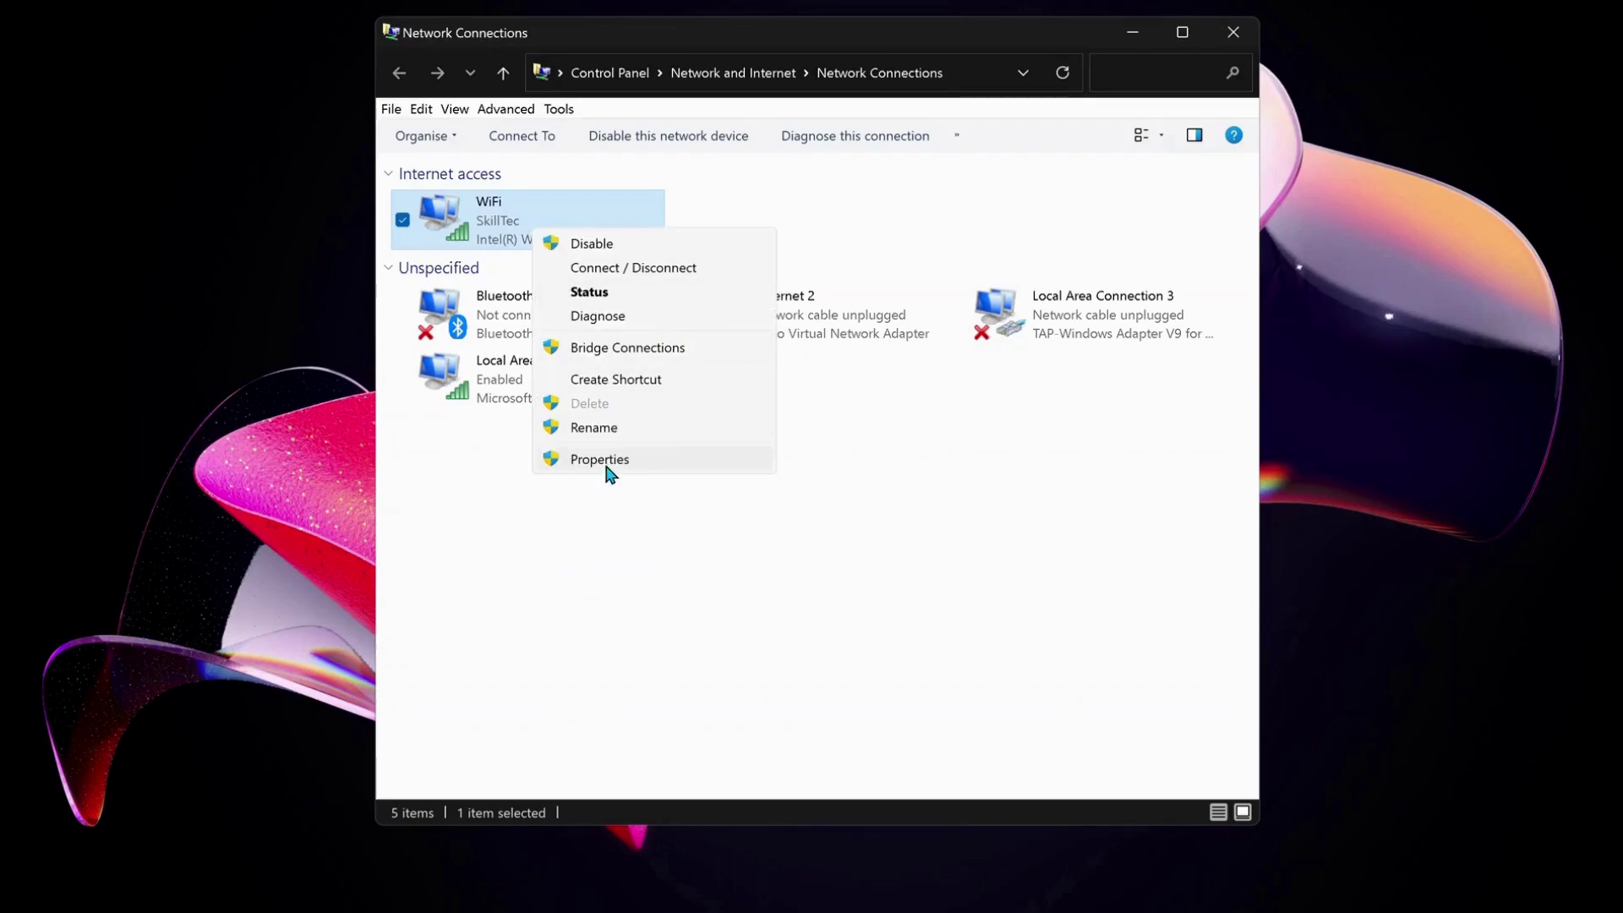
pyautogui.click(605, 463)
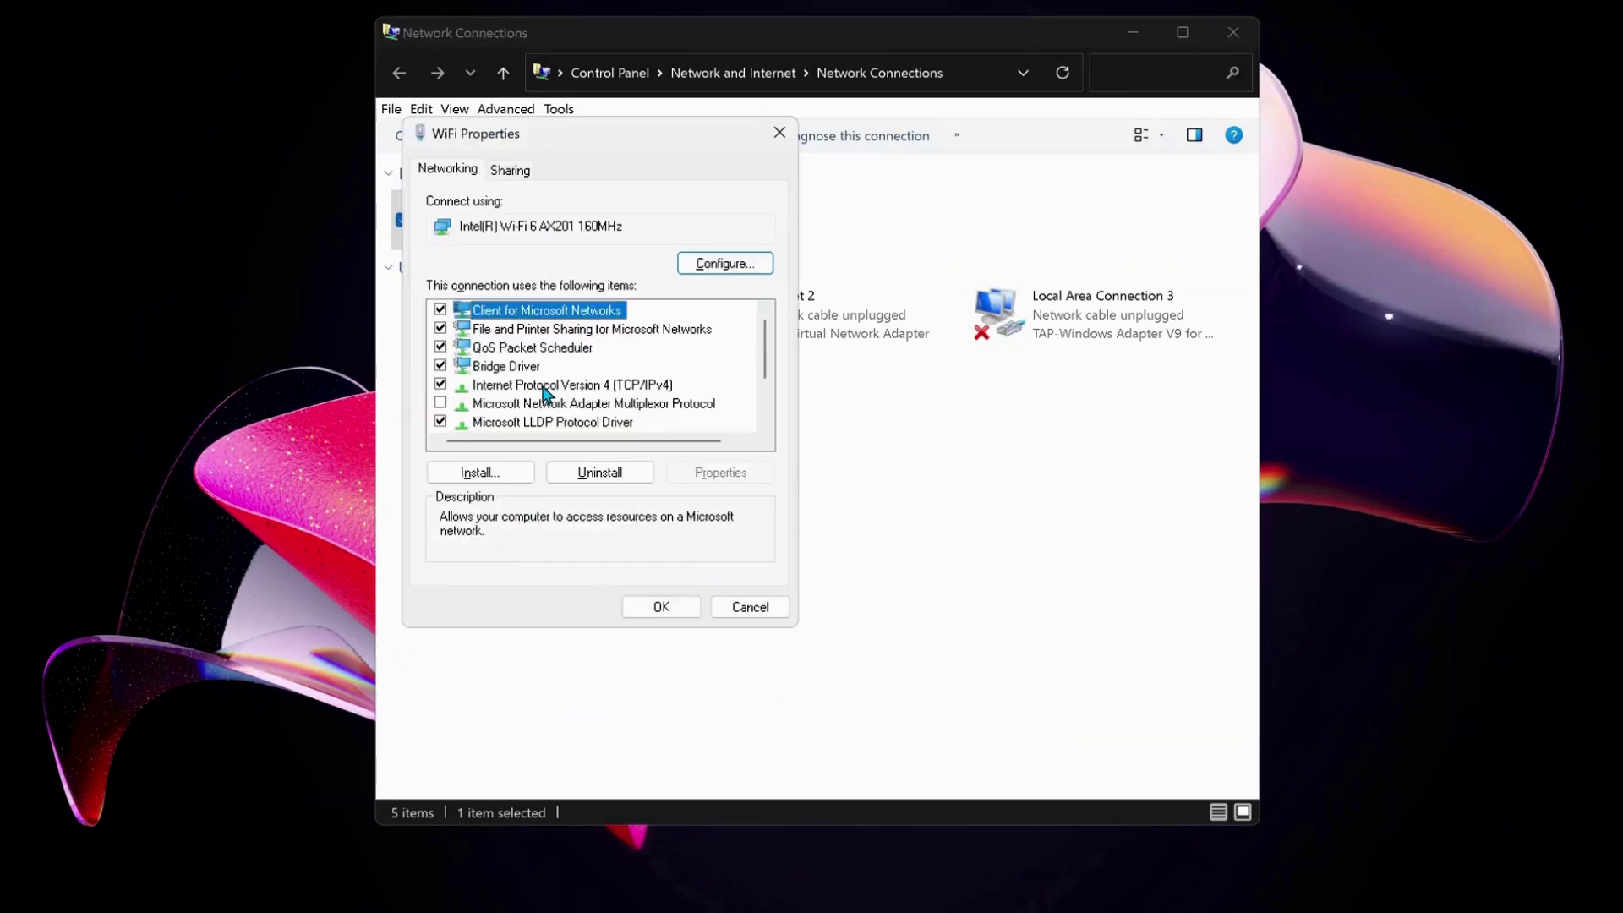
pyautogui.click(545, 387)
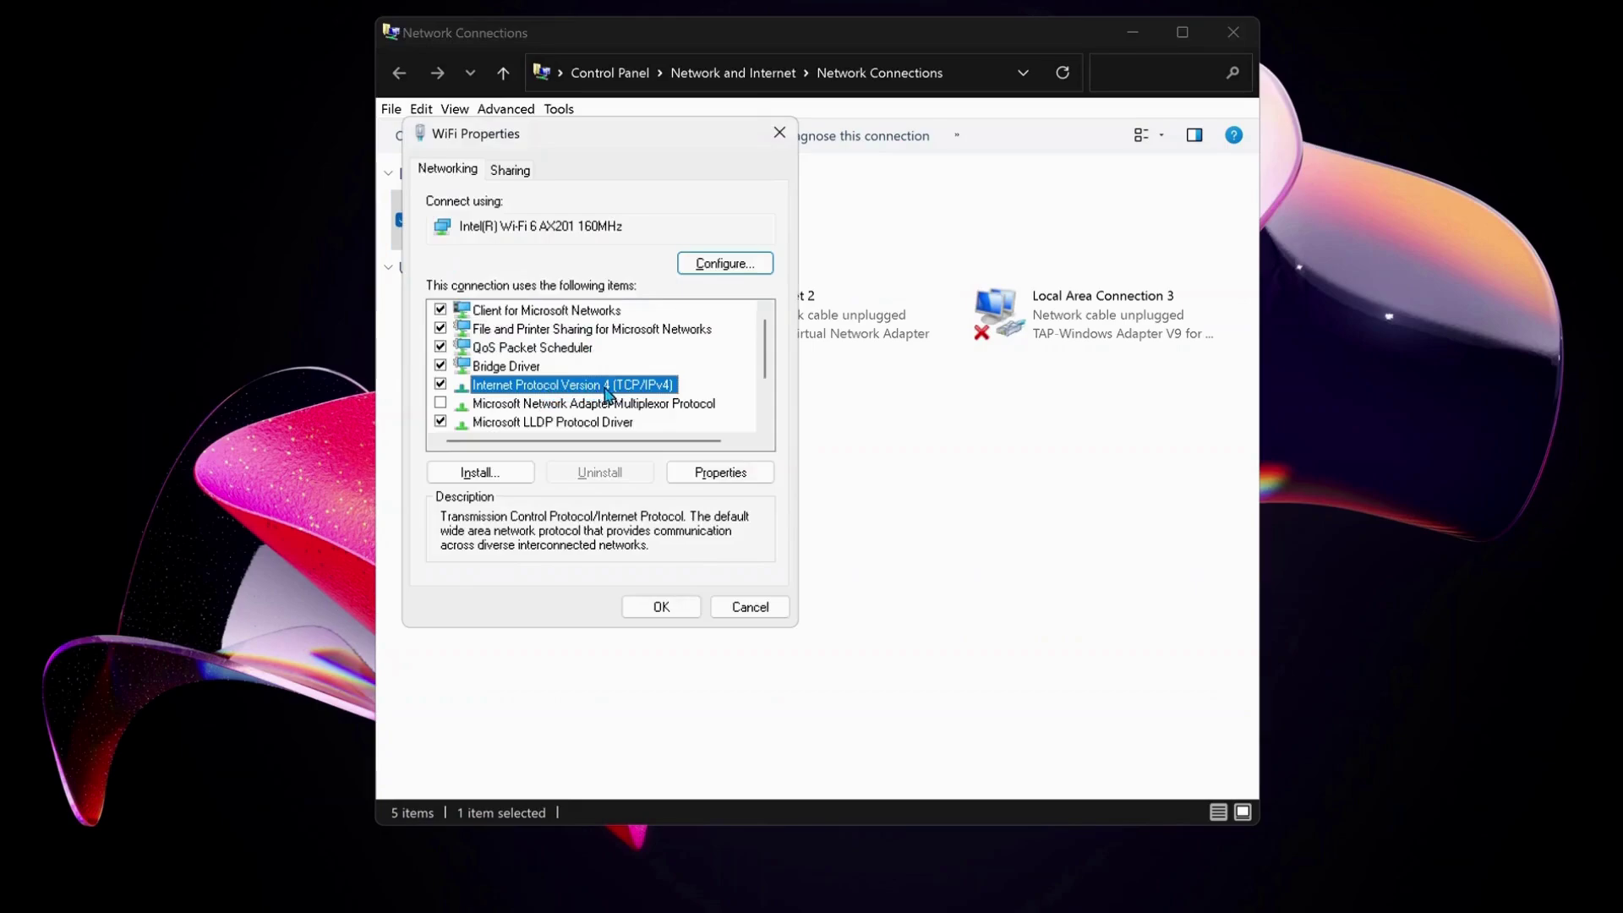
# Step: Set the WiFi IPv4 DNS servers to 8.8.8.8 and 8.8.4.4, validating settings on exit
pyautogui.click(720, 472)
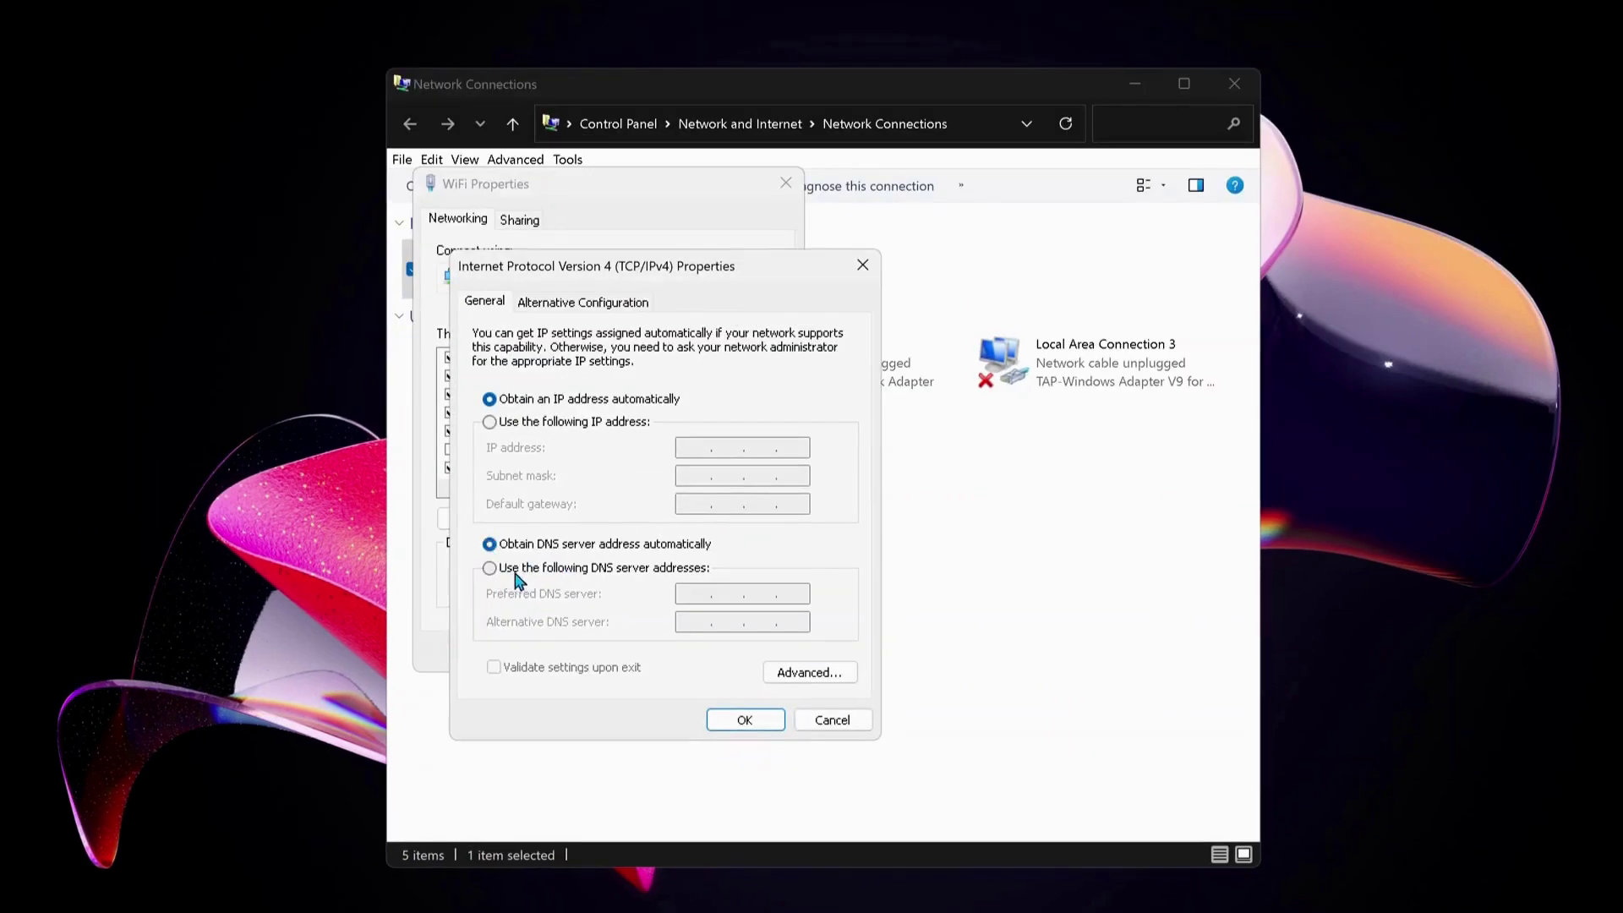
pyautogui.click(490, 568)
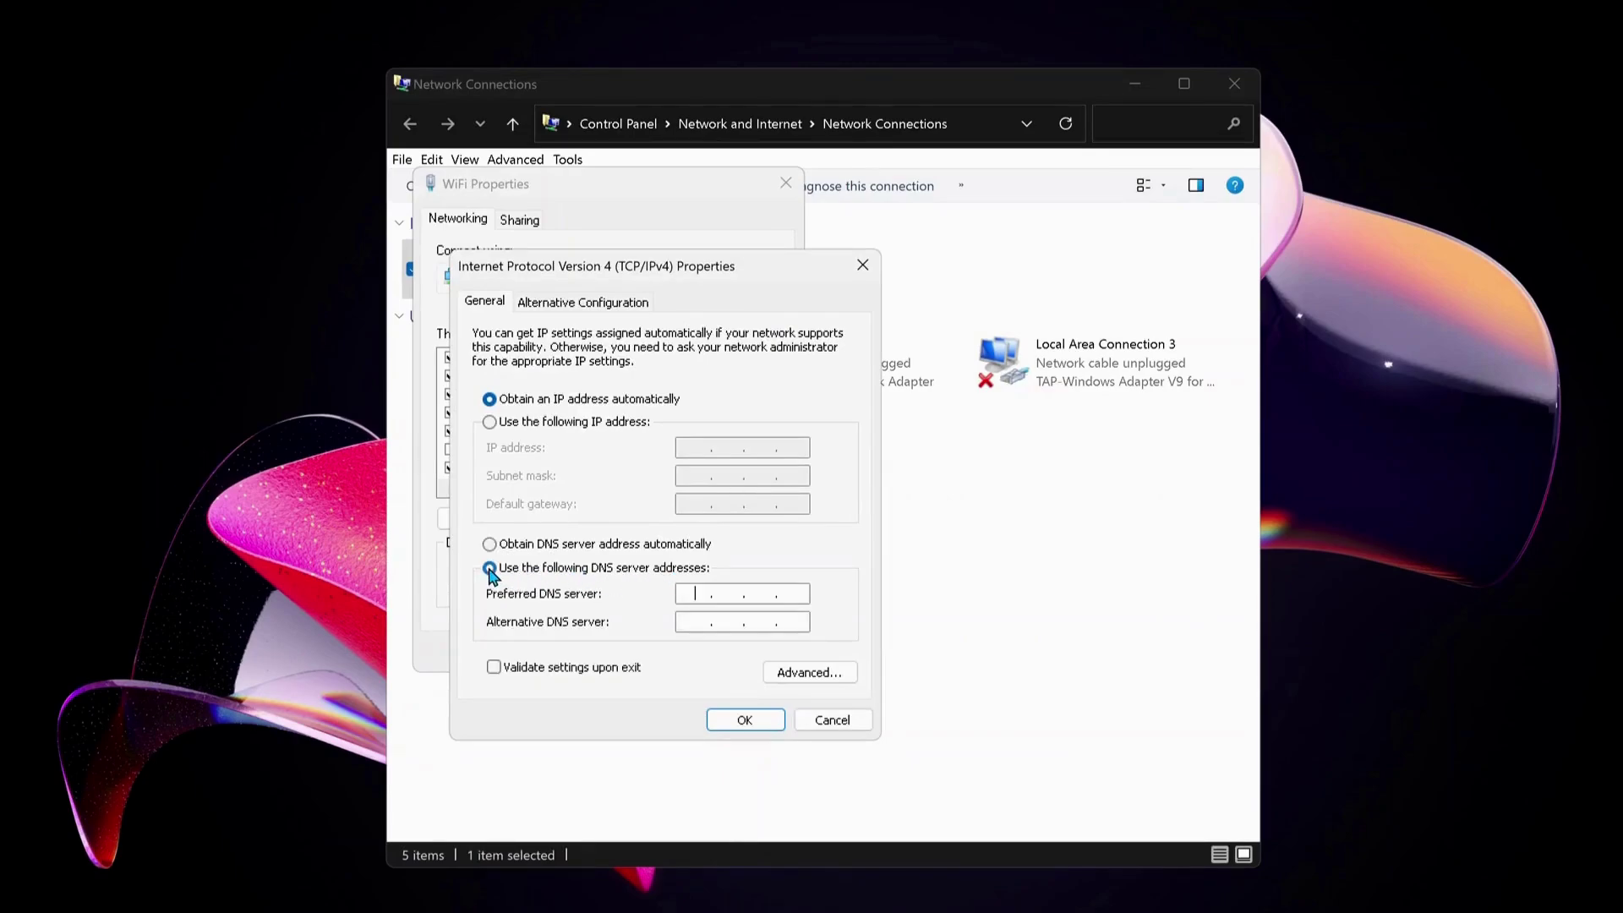
pyautogui.click(697, 596)
pyautogui.write('8.8.8.8')
pyautogui.click(690, 624)
pyautogui.write('8.8.4.4')
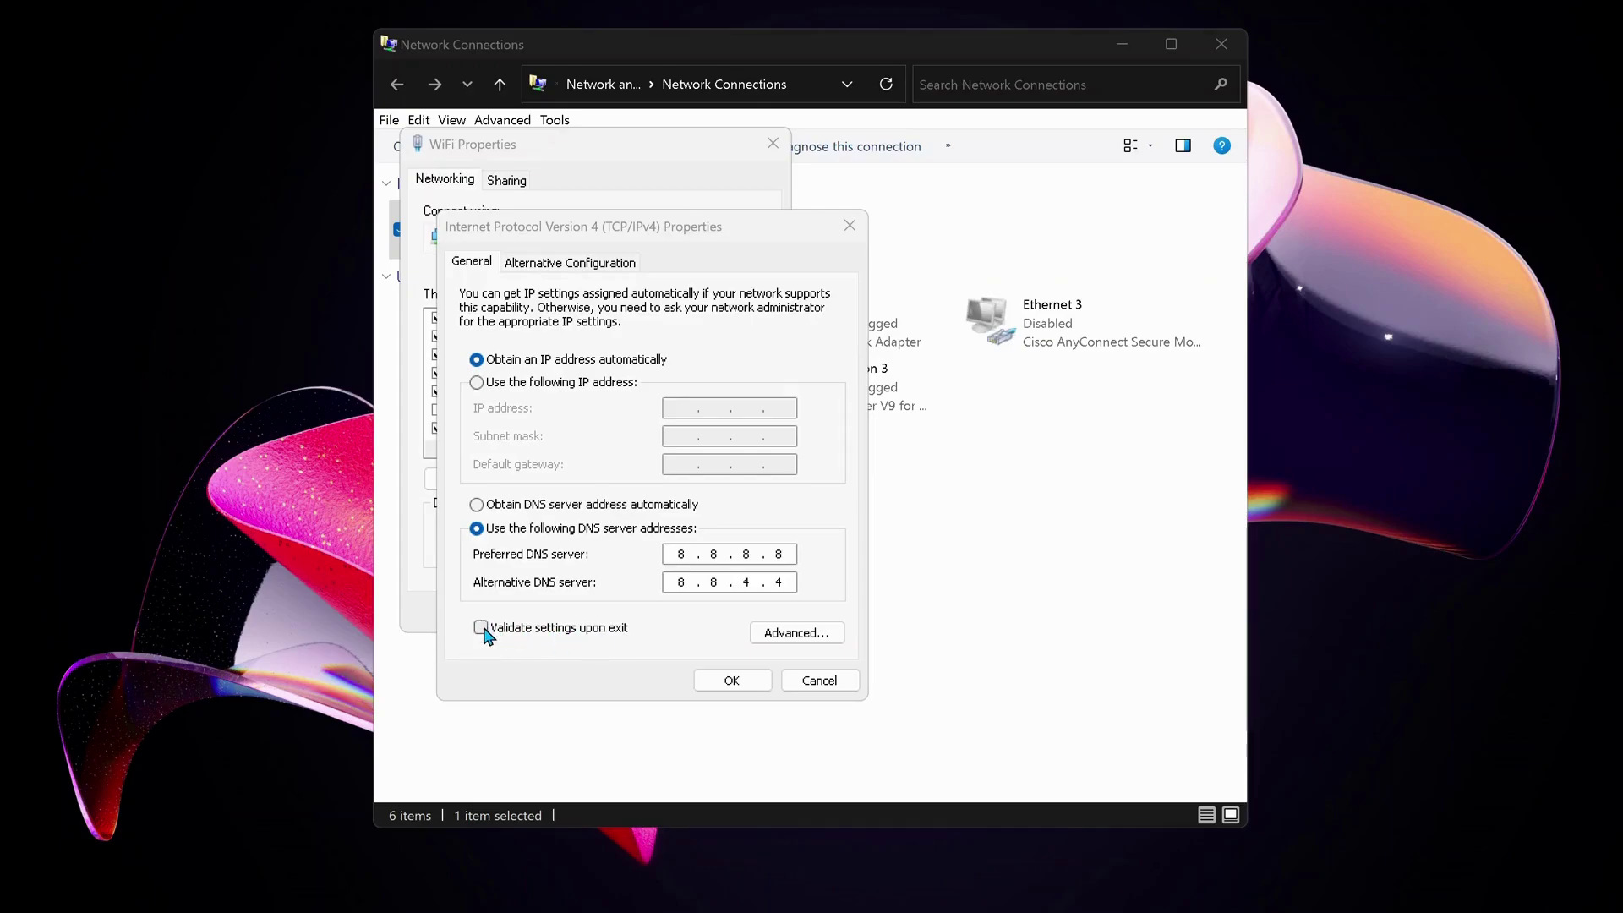
pyautogui.click(482, 629)
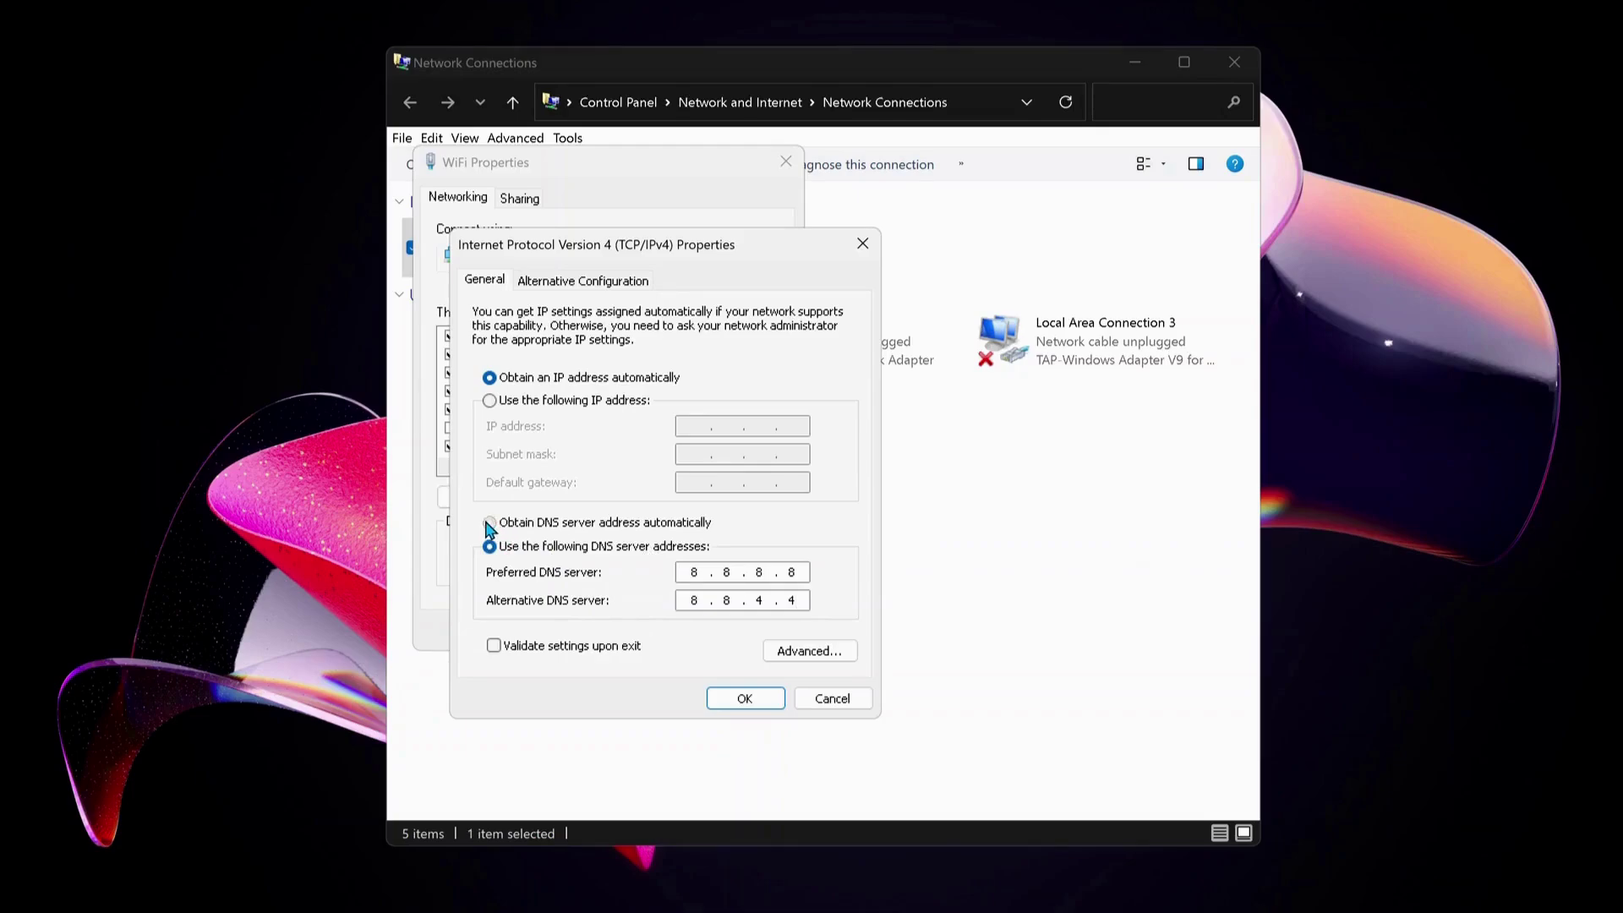
pyautogui.click(490, 523)
pyautogui.click(754, 702)
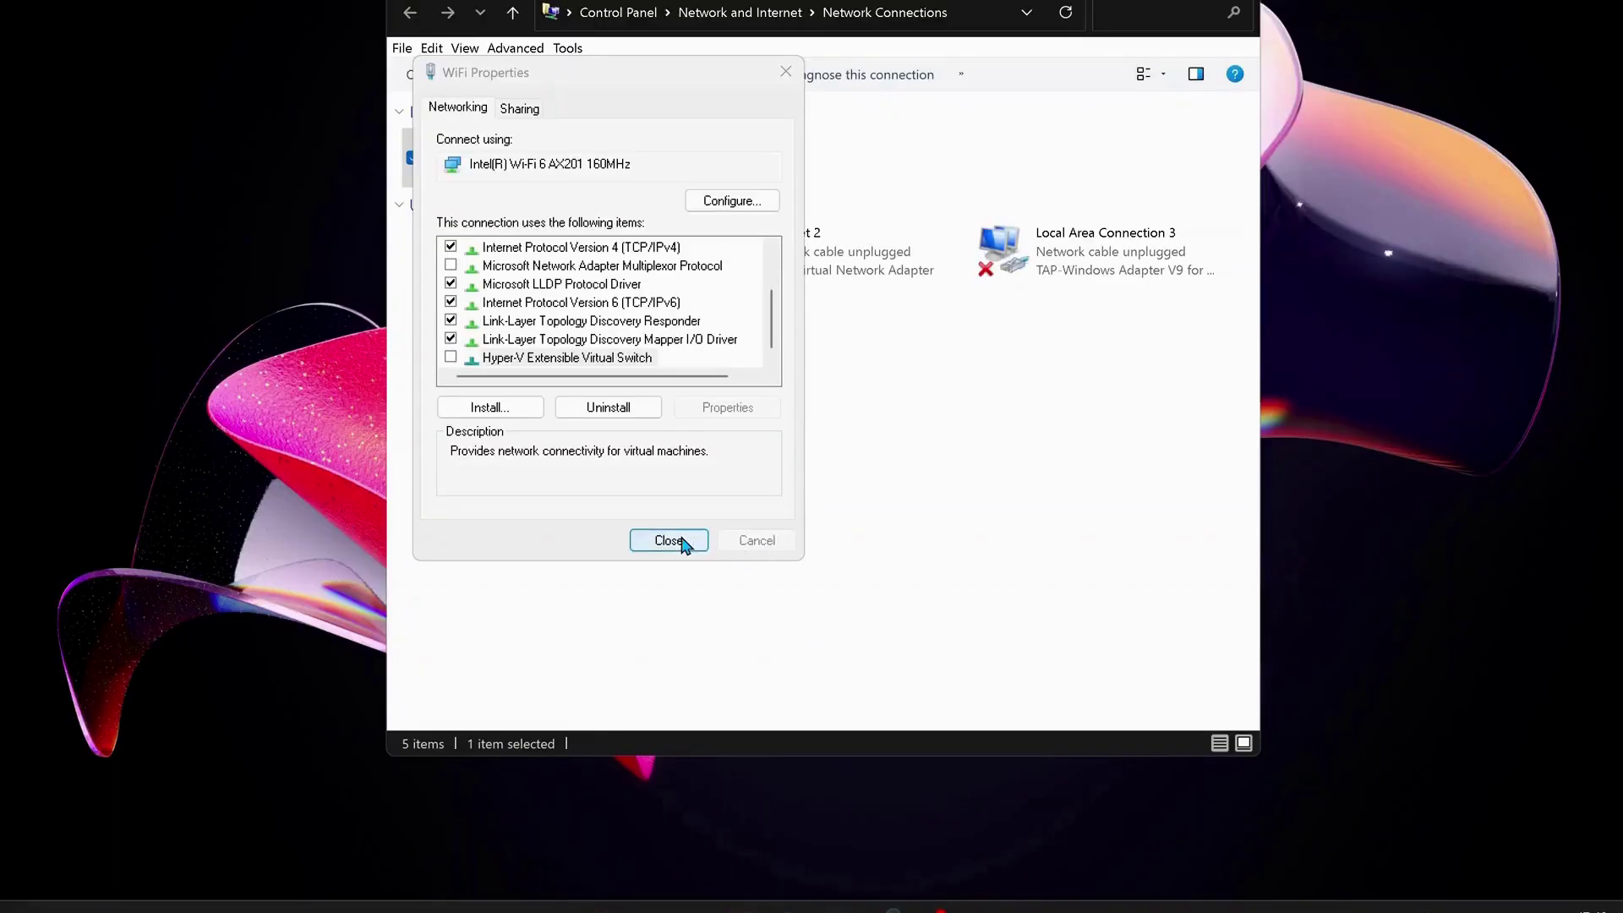
# Step: Close the WiFi properties and launch Command Prompt as administrator via a 'cm' search
pyautogui.click(672, 629)
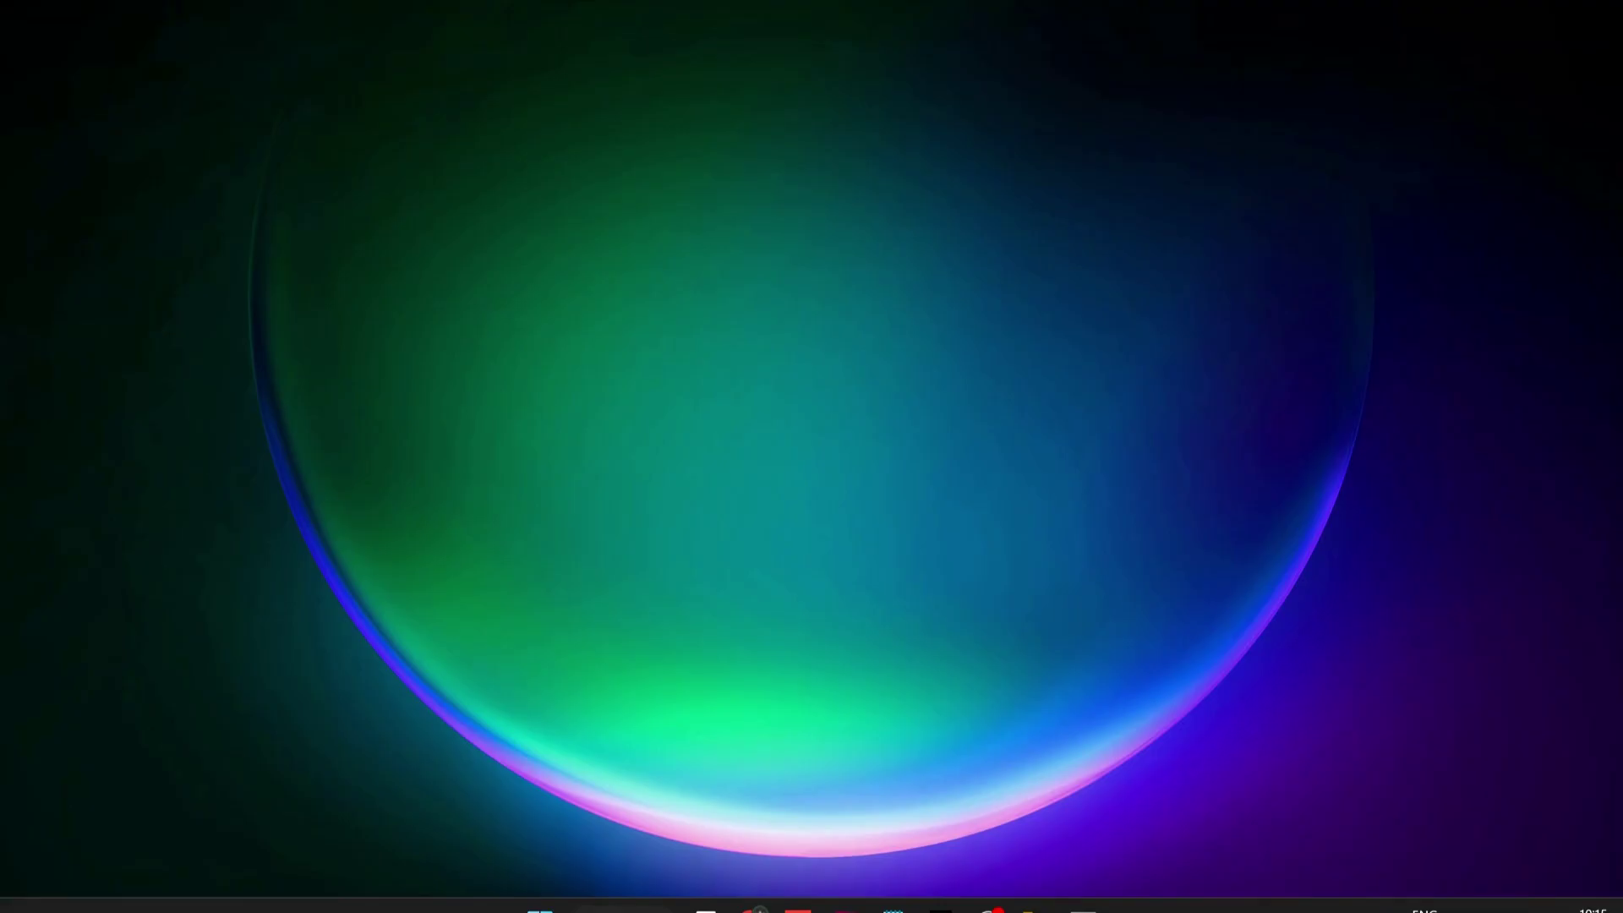
pyautogui.press('super+s')
pyautogui.write('cm')
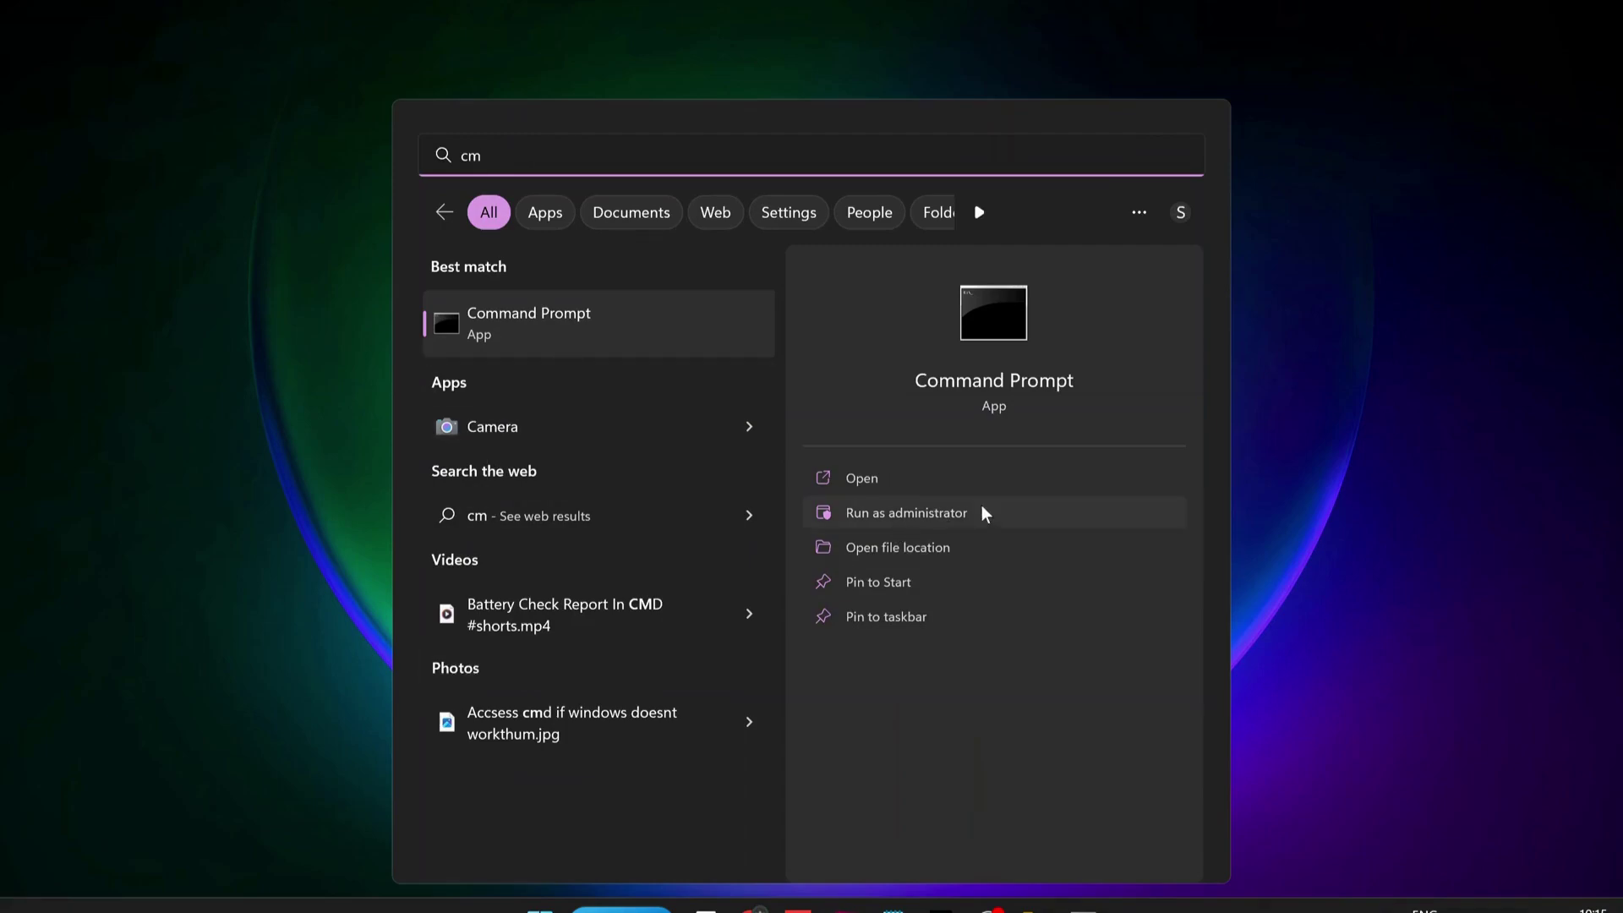
pyautogui.click(907, 514)
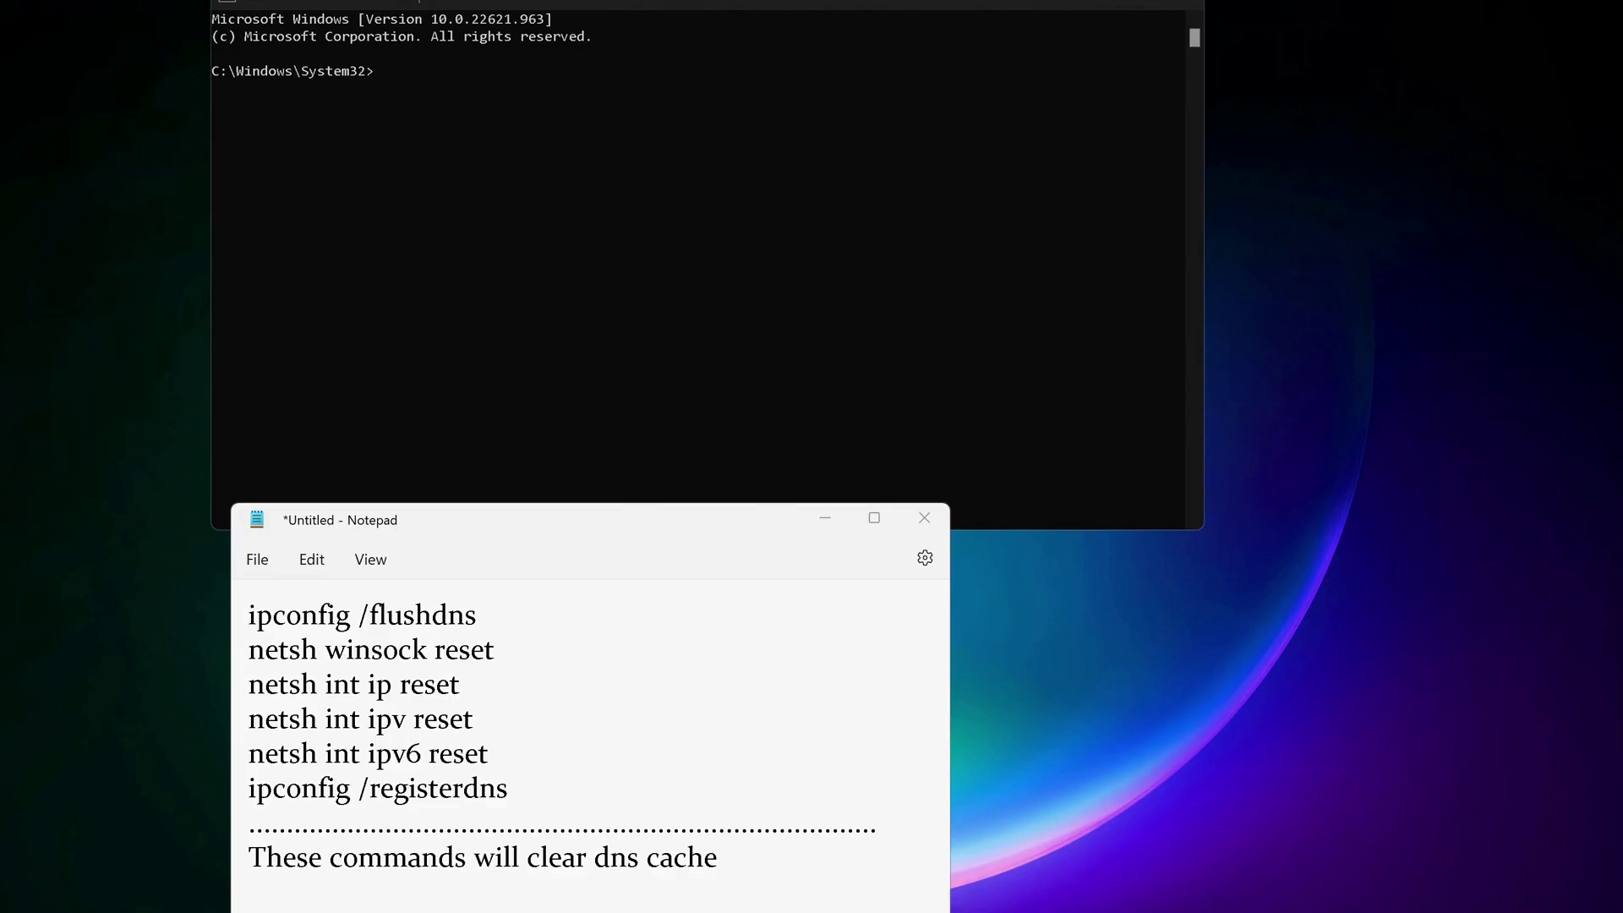
# Step: Run ipconfig /flushdns, netsh winsock reset and netsh int ip reset in Command Prompt
pyautogui.moveTo(484, 615); pyautogui.dragTo(248, 626)
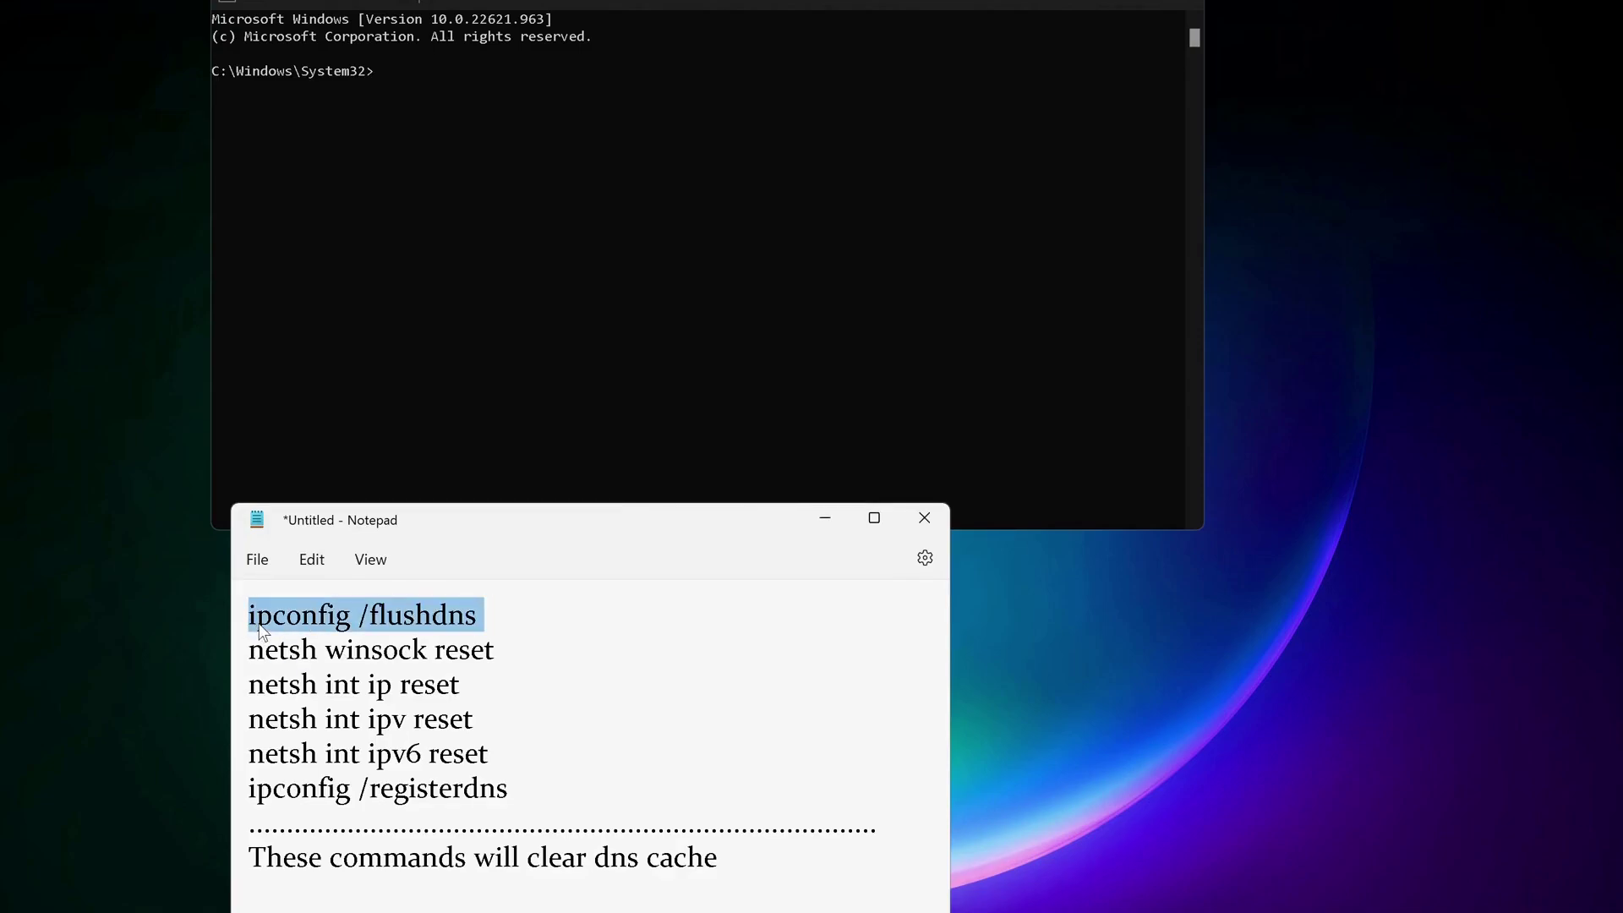
pyautogui.click(505, 207)
pyautogui.hotkey('ctrl', 'v')
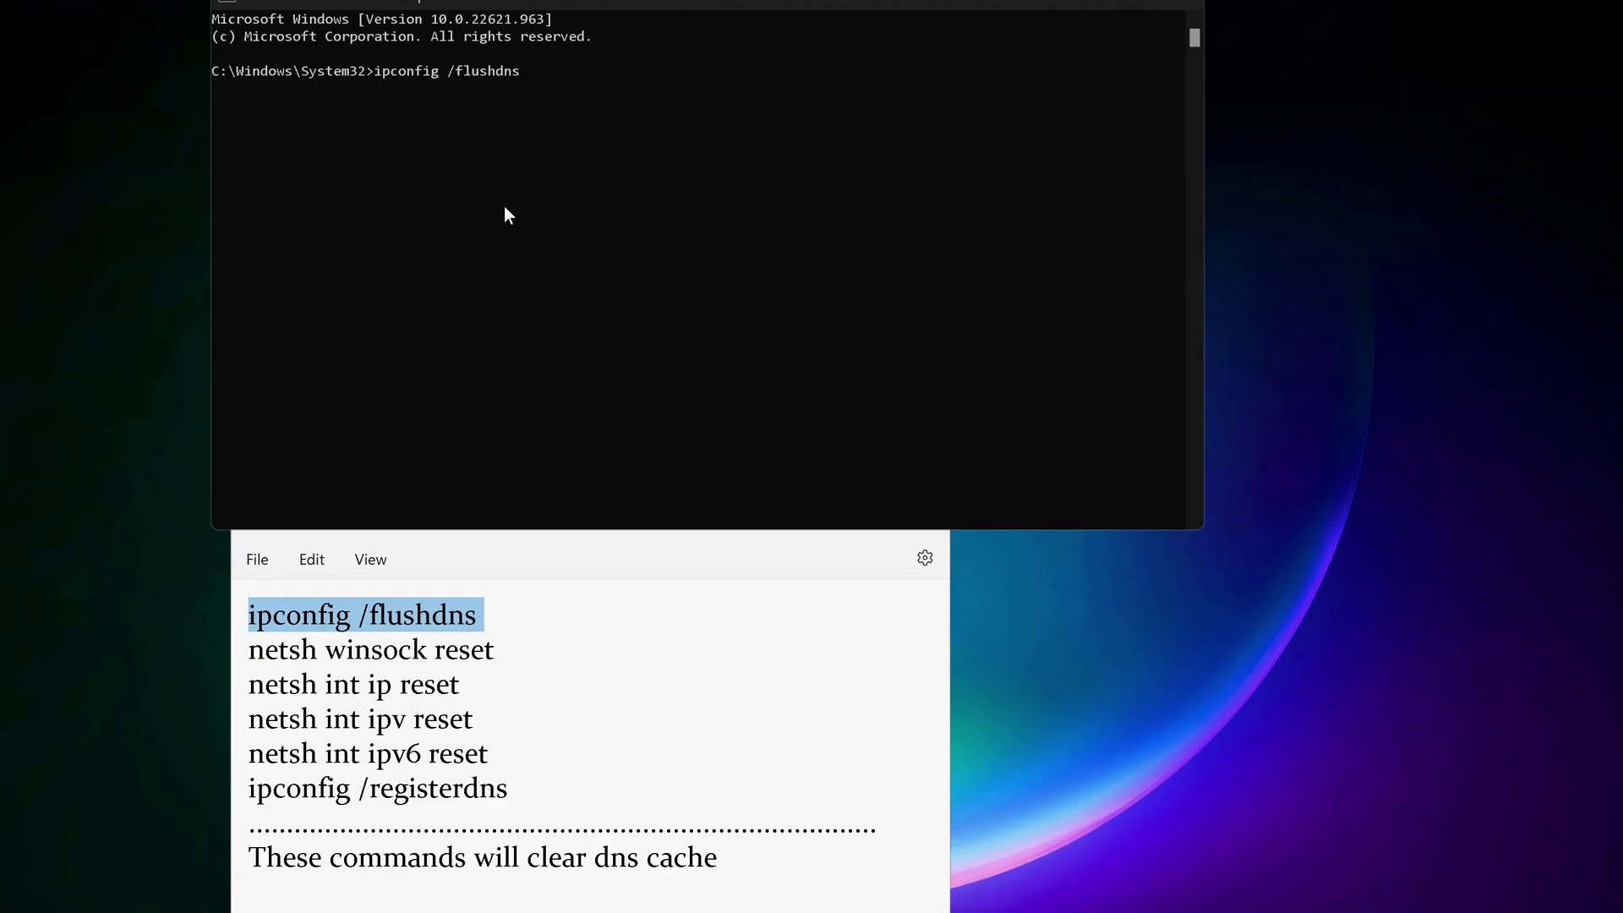
pyautogui.press('Return')
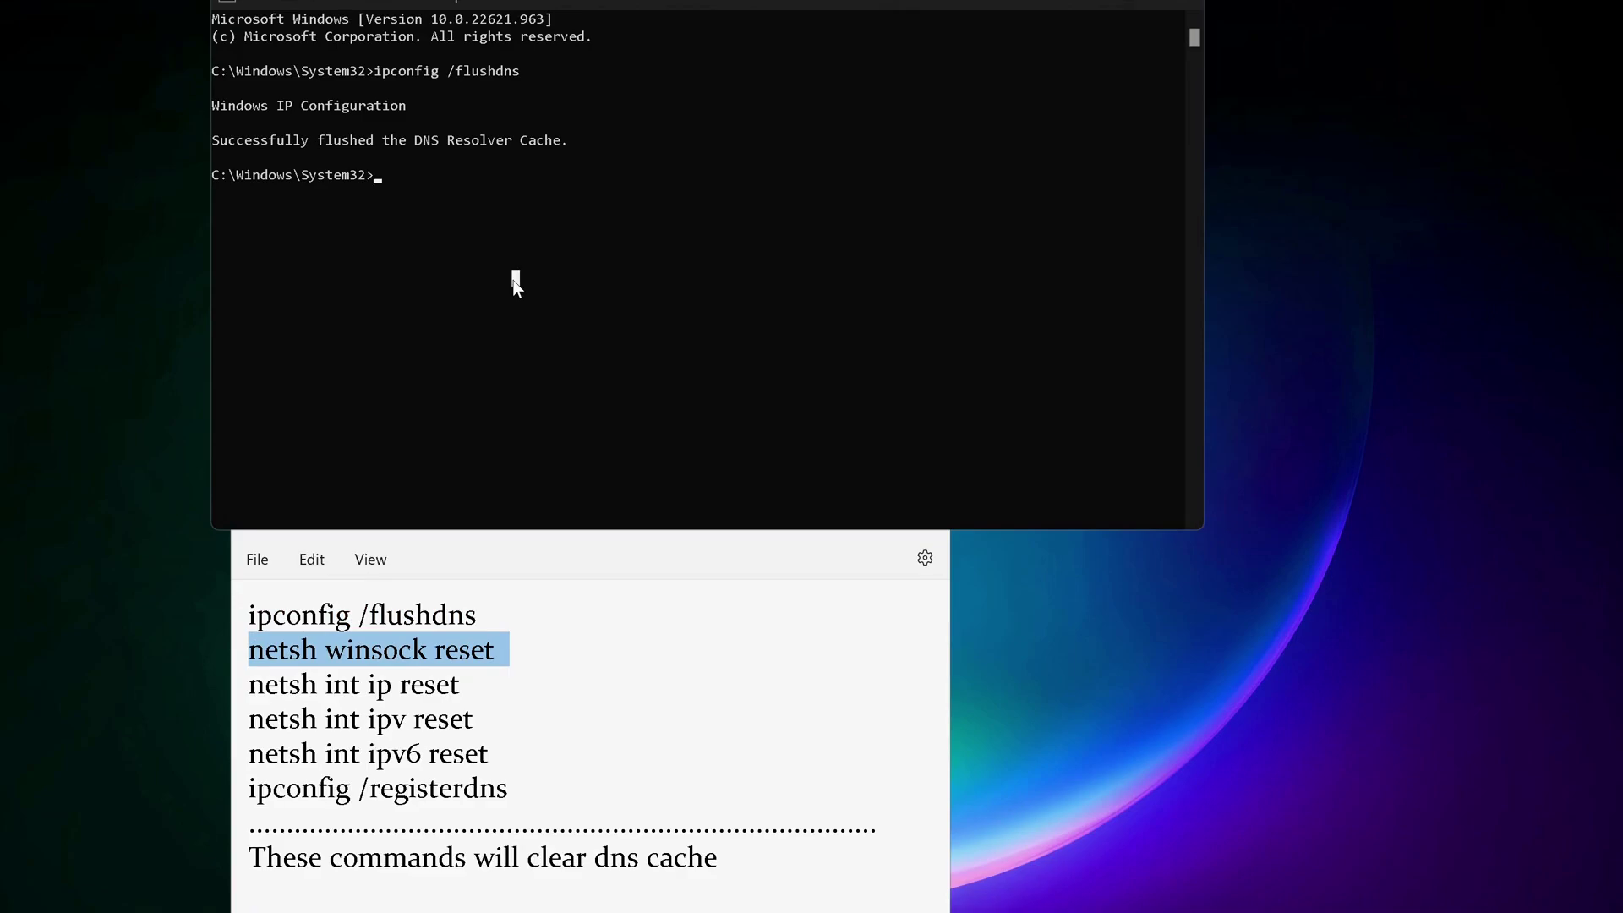
pyautogui.hotkey('ctrl', 'v')
pyautogui.press('Return')
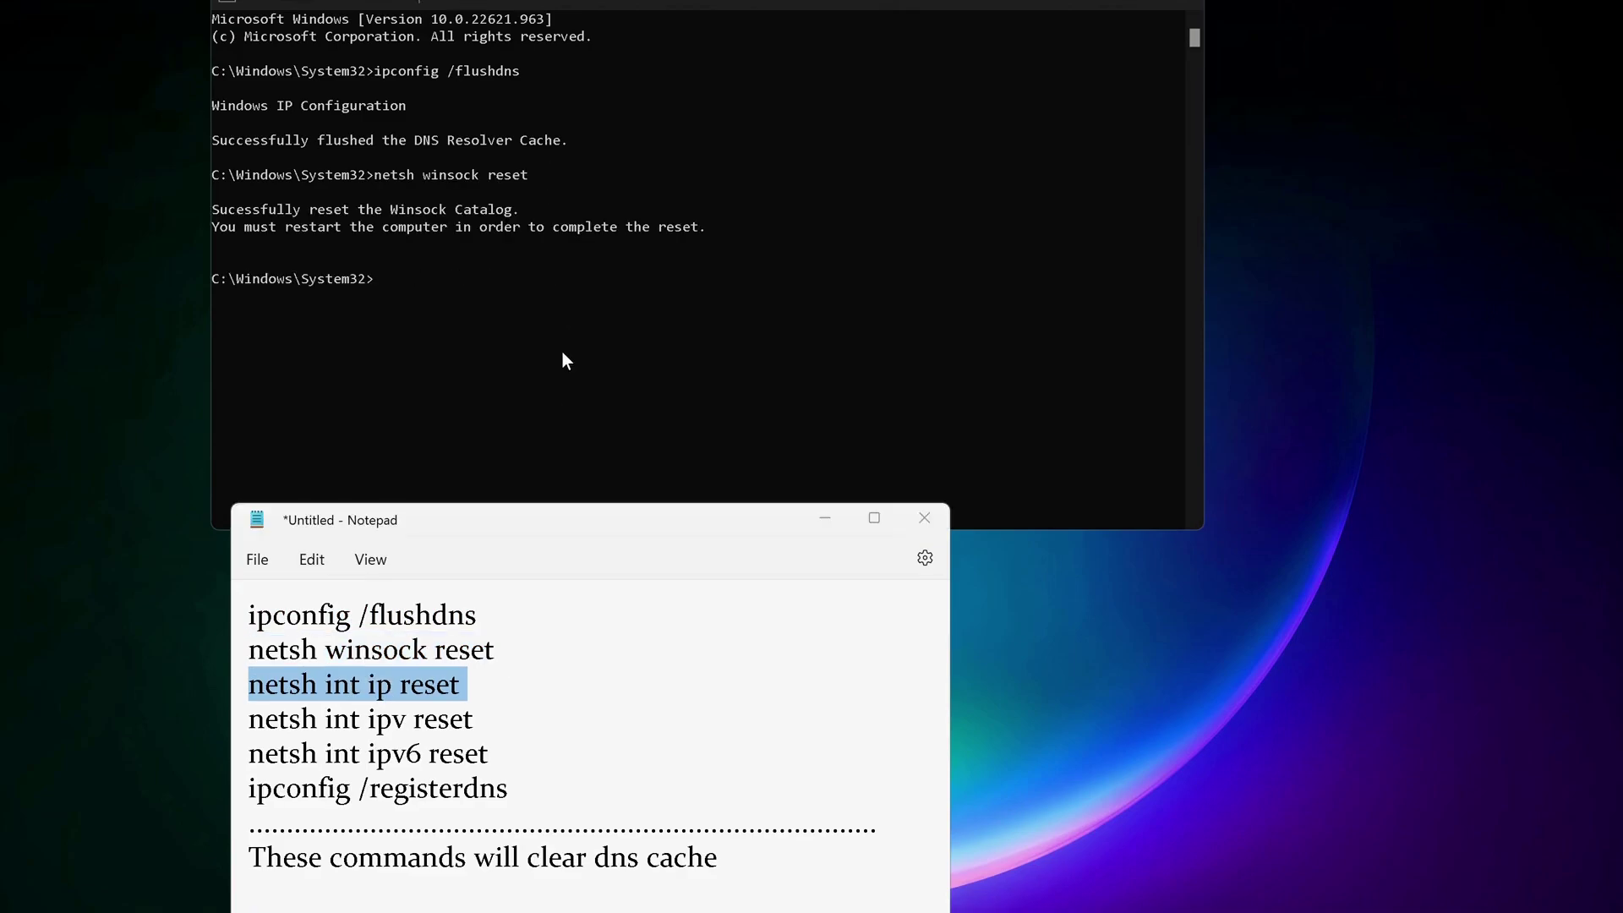
pyautogui.click(562, 352)
pyautogui.hotkey('ctrl', 'v')
pyautogui.press('Return')
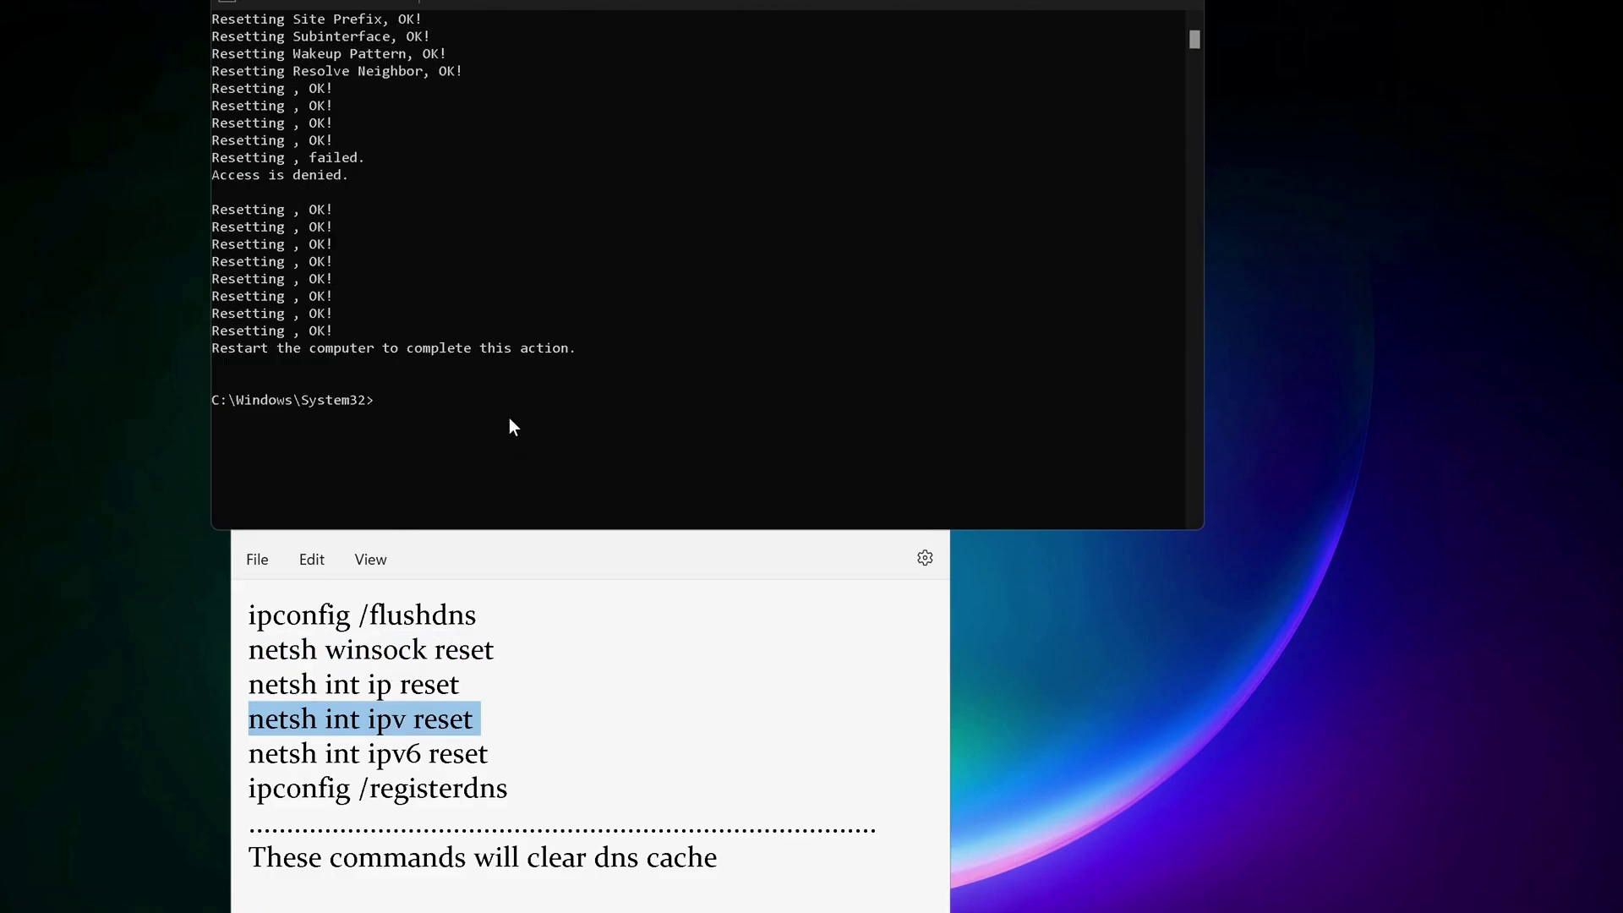
# Step: Clear the leftover prompt text and paste-run ipconfig /registerdns from the Notepad list
pyautogui.click(513, 427)
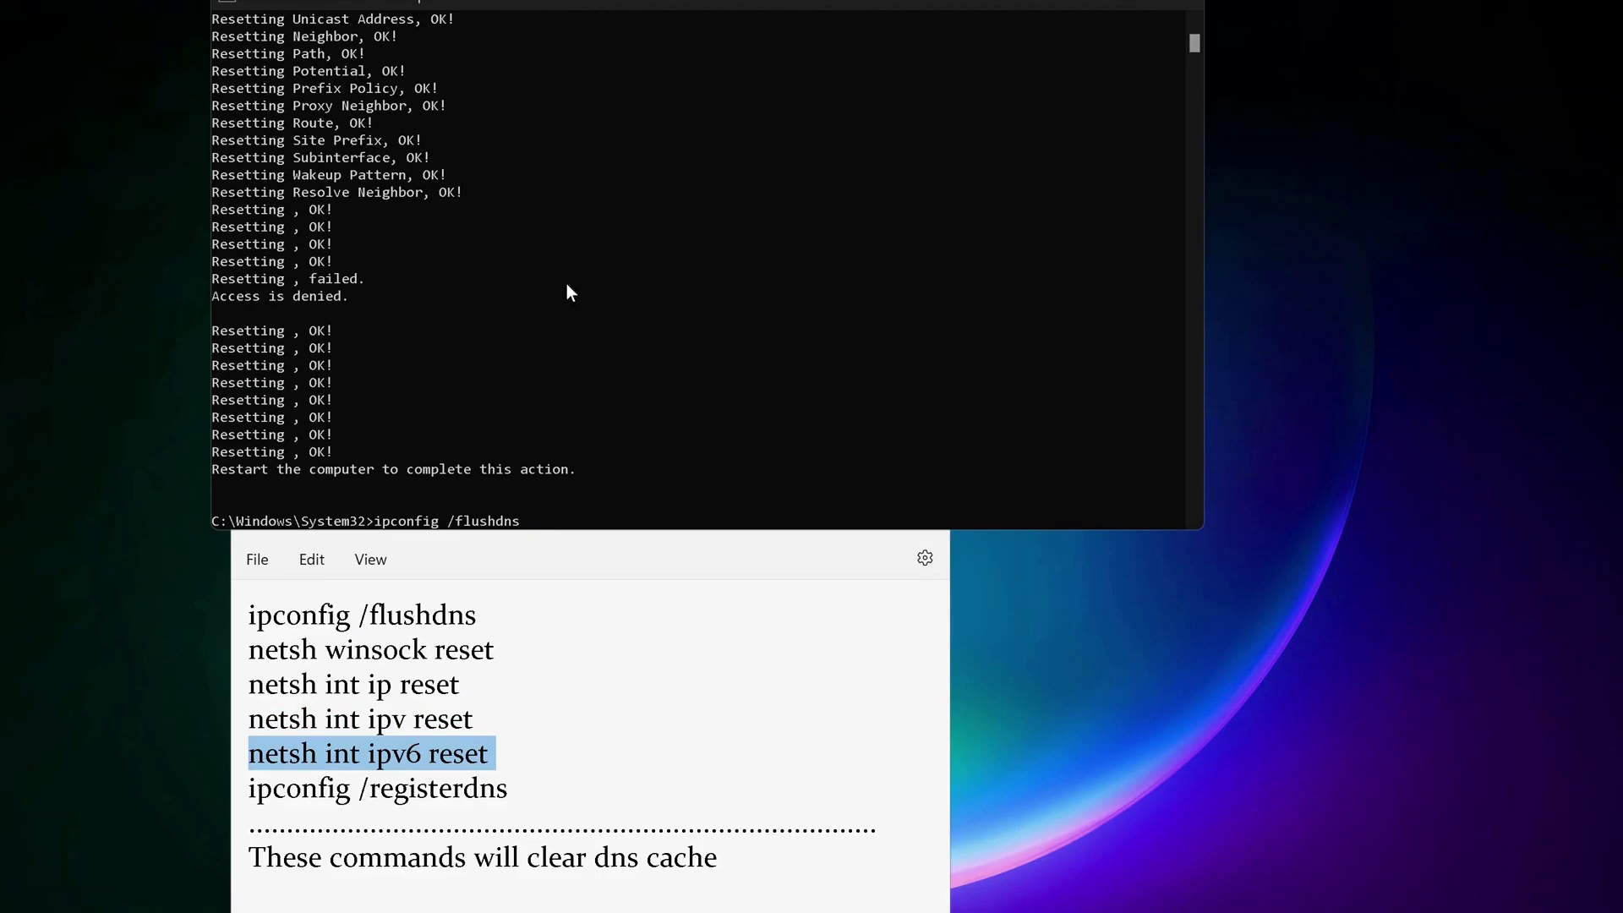
pyautogui.press('BackSpace')
pyautogui.press('BackSpace')
pyautogui.press('BackSpace')
pyautogui.press('BackSpace')
pyautogui.press('BackSpace')
pyautogui.press('BackSpace')
pyautogui.press('BackSpace')
pyautogui.press('BackSpace')
pyautogui.press('BackSpace')
pyautogui.press('BackSpace')
pyautogui.press('BackSpace')
pyautogui.press('BackSpace')
pyautogui.press('BackSpace')
pyautogui.press('BackSpace')
pyautogui.press('BackSpace')
pyautogui.press('BackSpace')
pyautogui.press('BackSpace')
pyautogui.press('BackSpace')
pyautogui.click(407, 793)
pyautogui.tripleClick(407, 793)
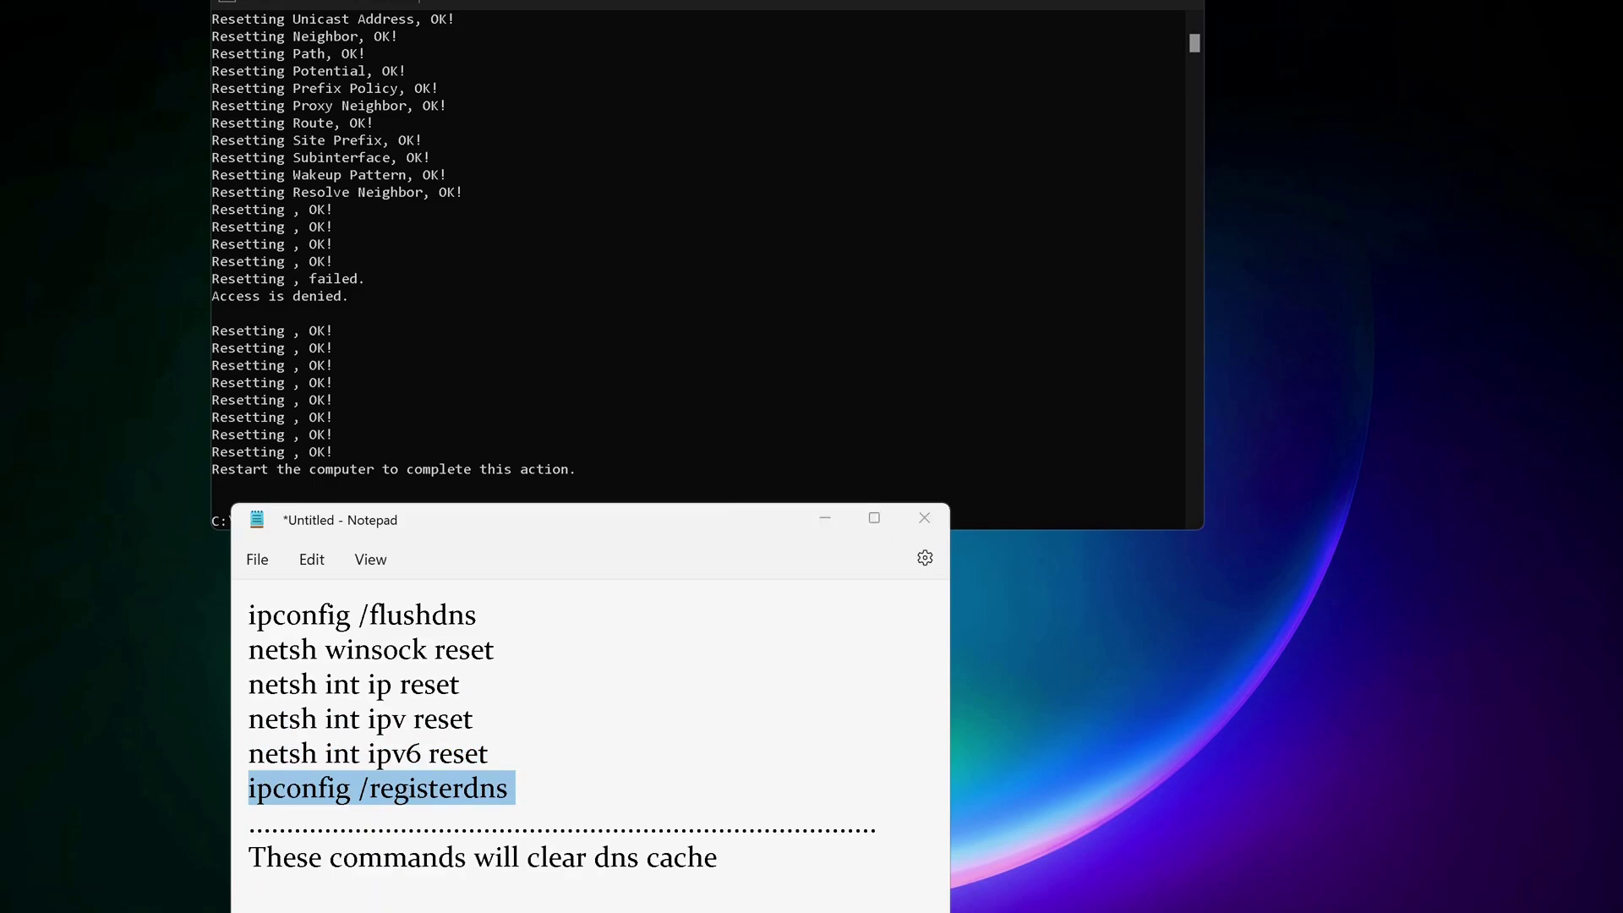
pyautogui.rightClick(615, 452)
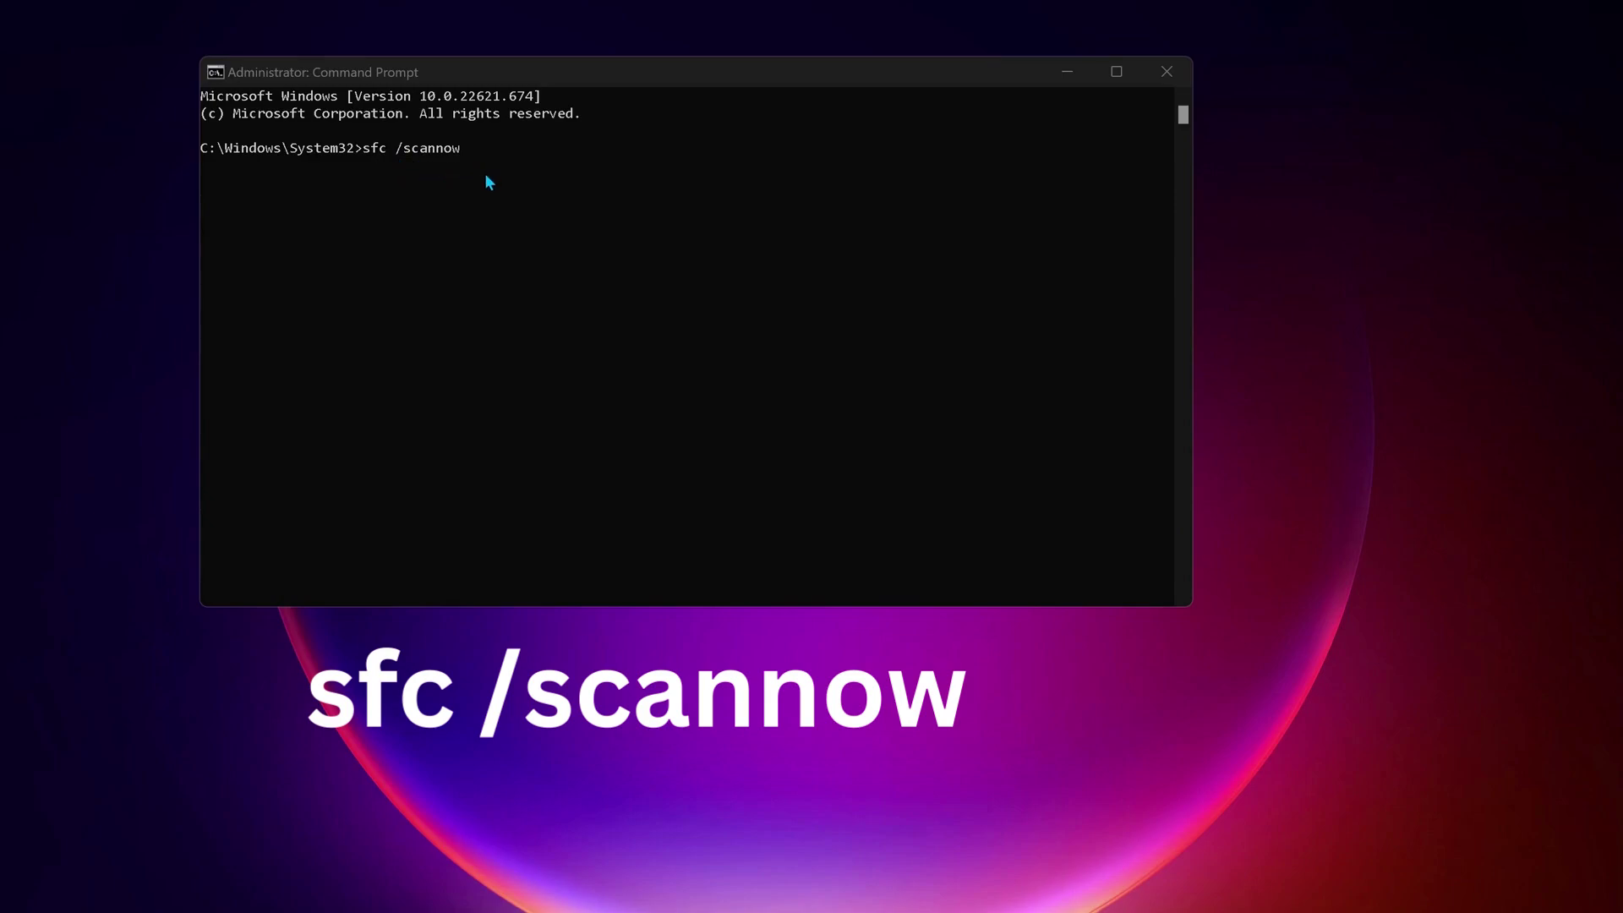
# Step: Start the sfc /scannow system file scan in the administrator Command Prompt
pyautogui.press('Return')
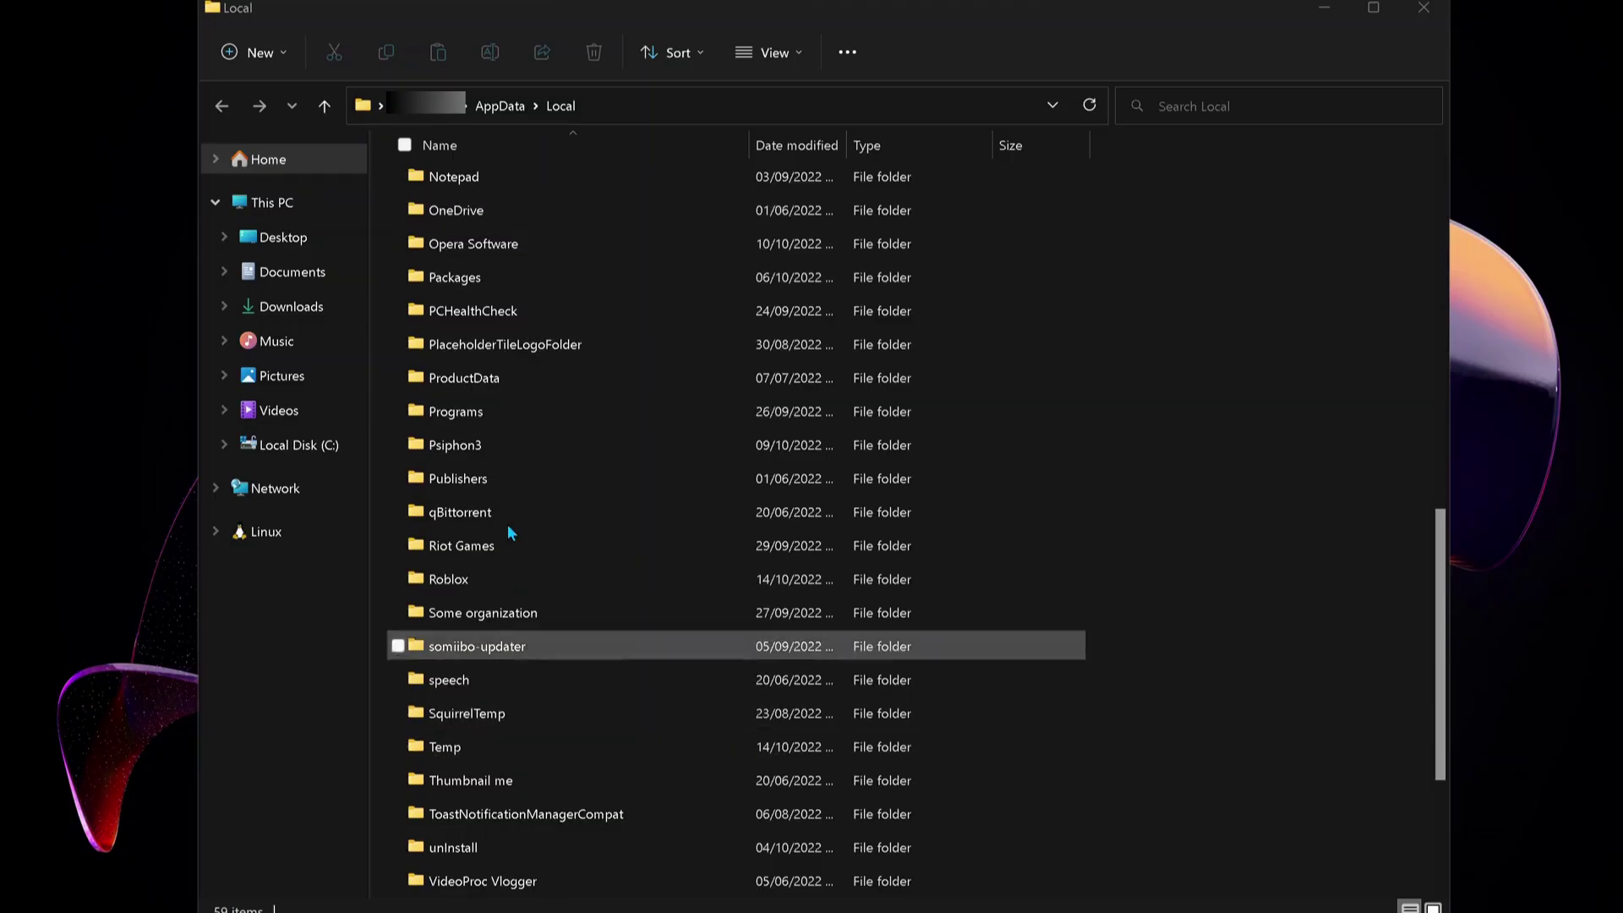
# Step: Delete the Roblox folder in AppData\Local from its context menu
pyautogui.rightClick(469, 569)
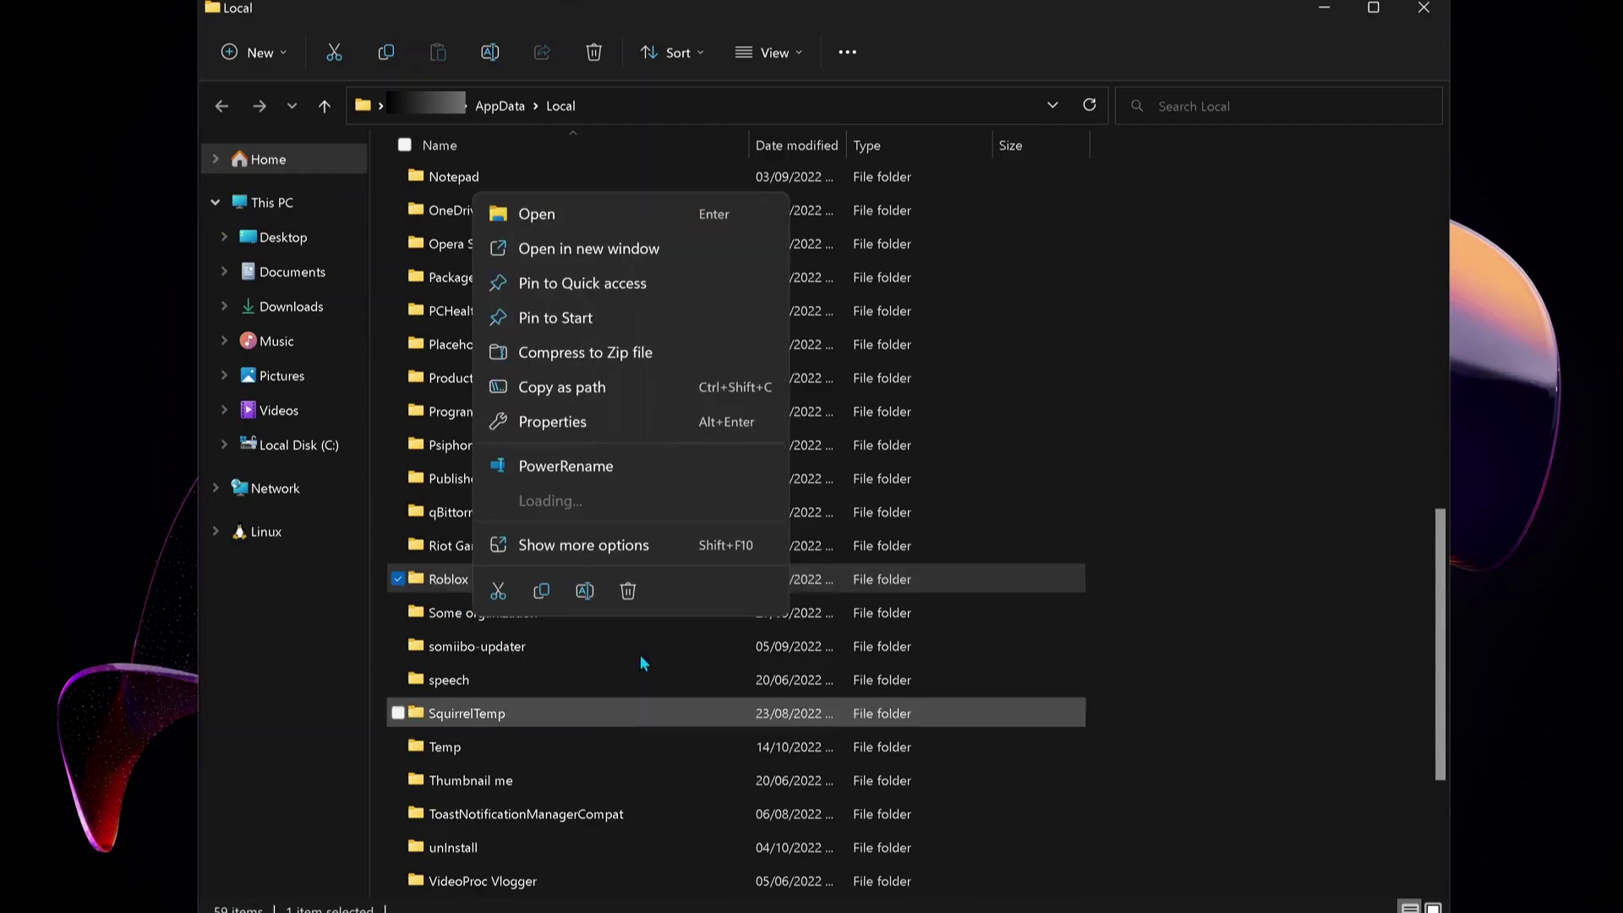
pyautogui.click(635, 596)
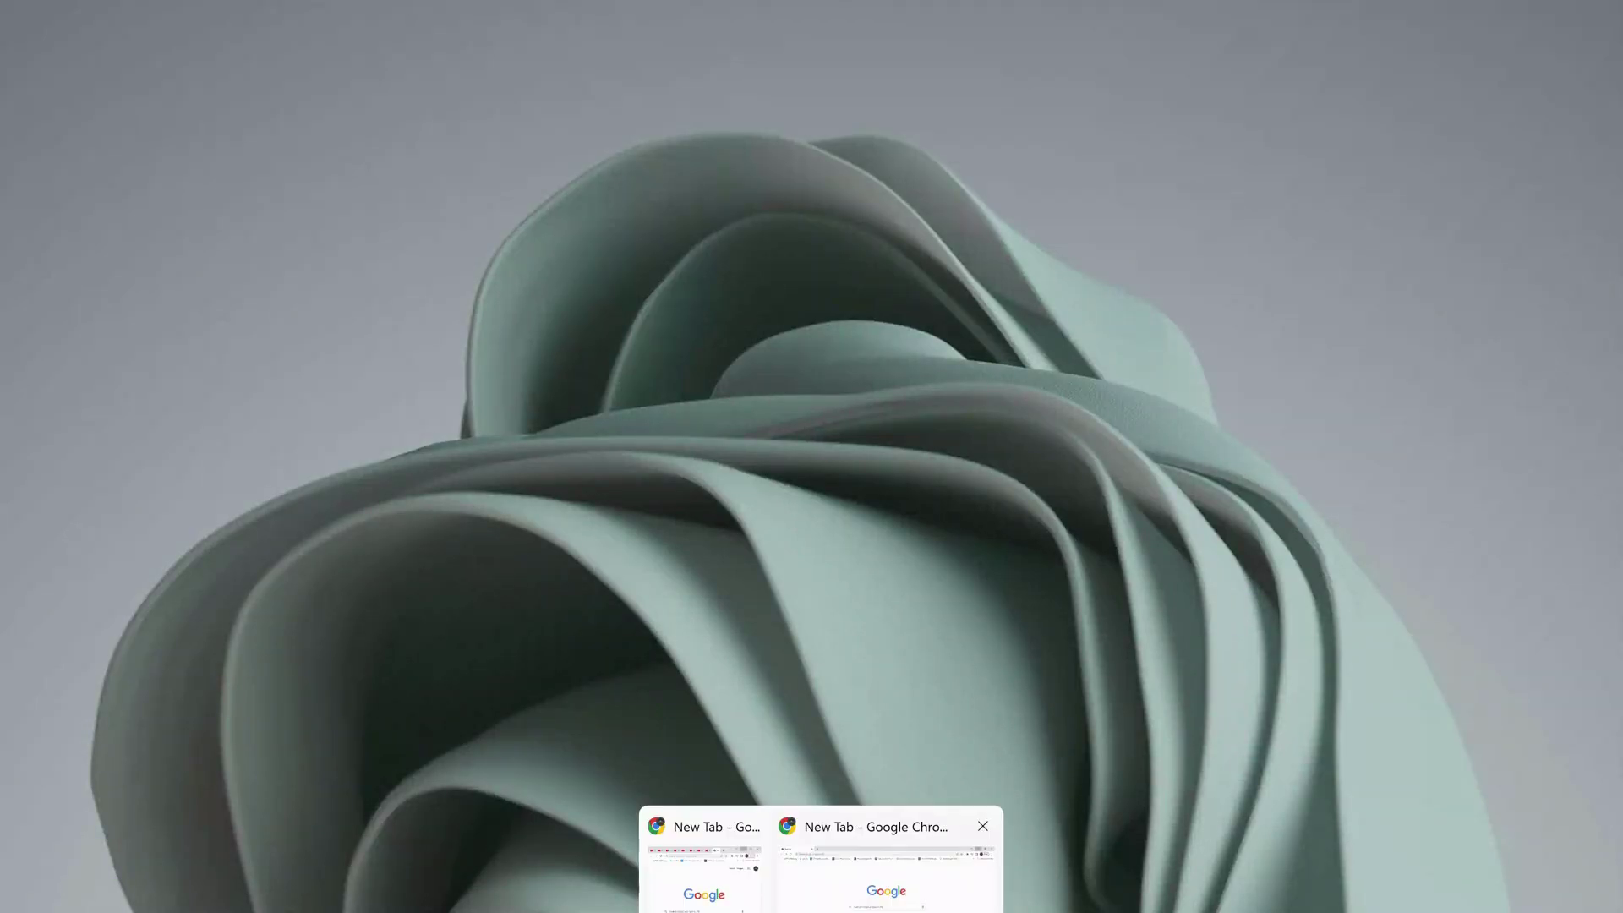
# Step: In Chrome settings, open all site data and permissions and search it for 'roblox'
pyautogui.click(888, 869)
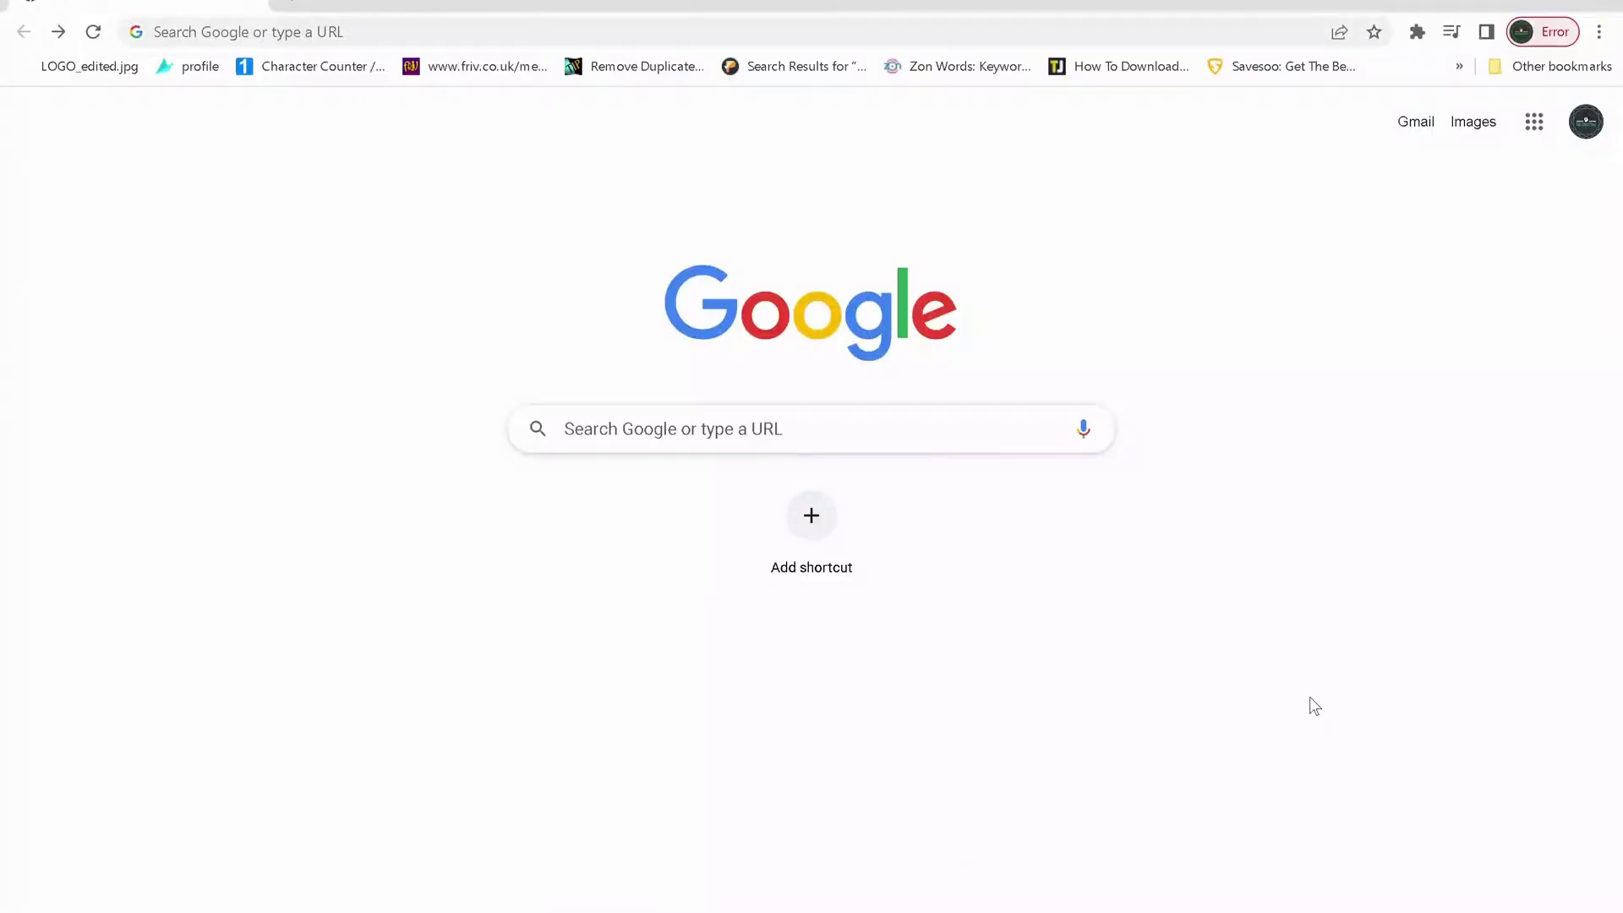
pyautogui.click(1599, 33)
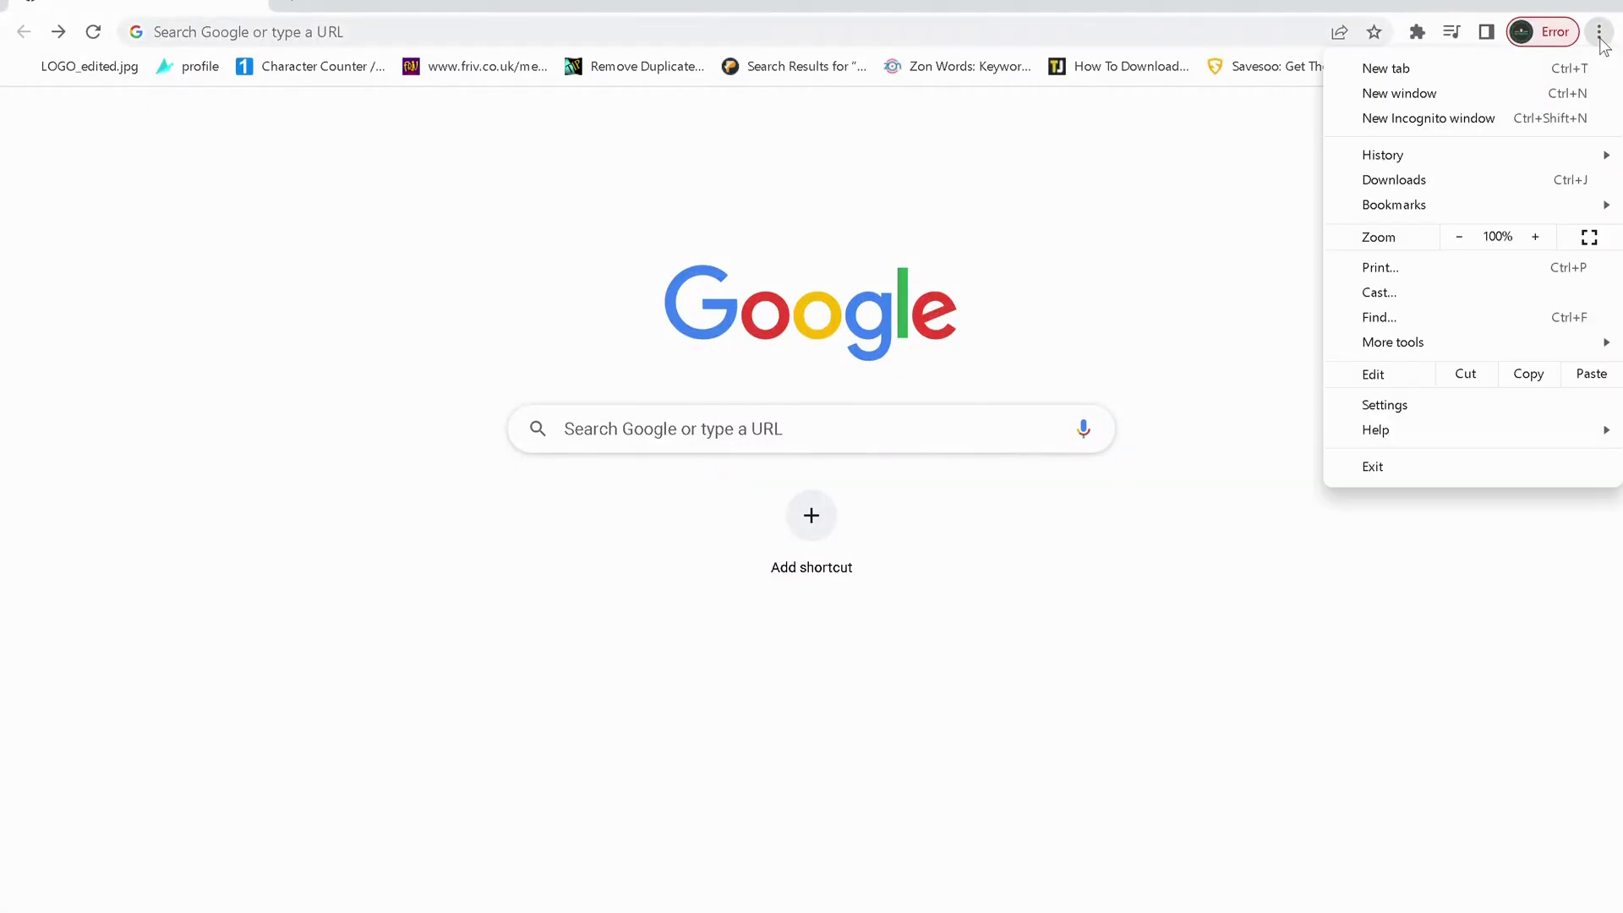
pyautogui.click(1405, 409)
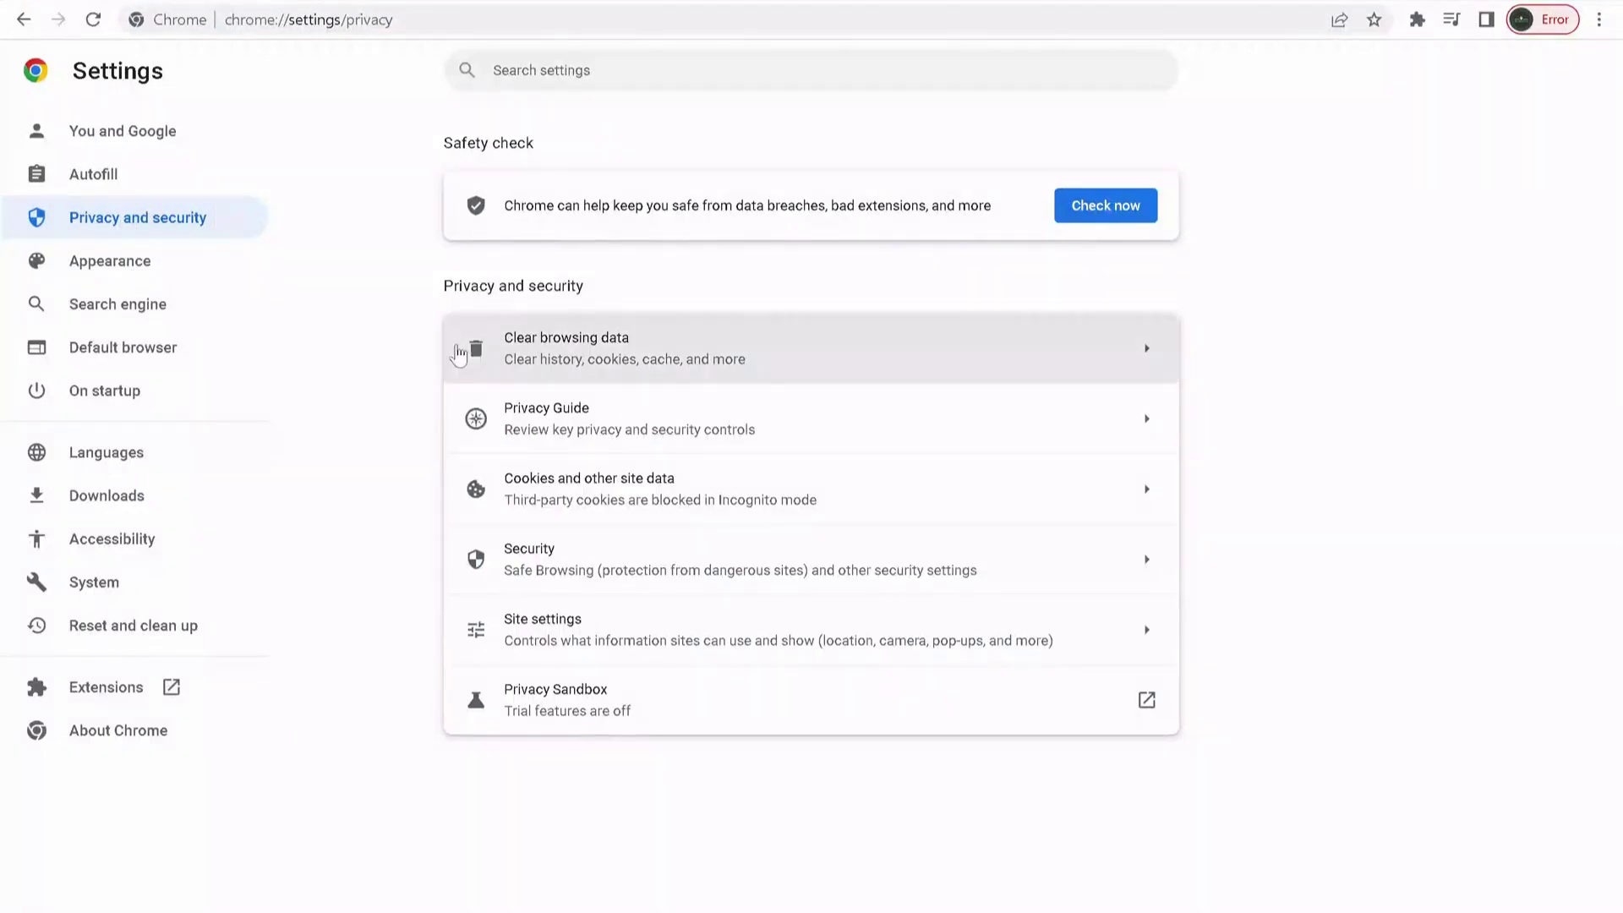
pyautogui.click(675, 497)
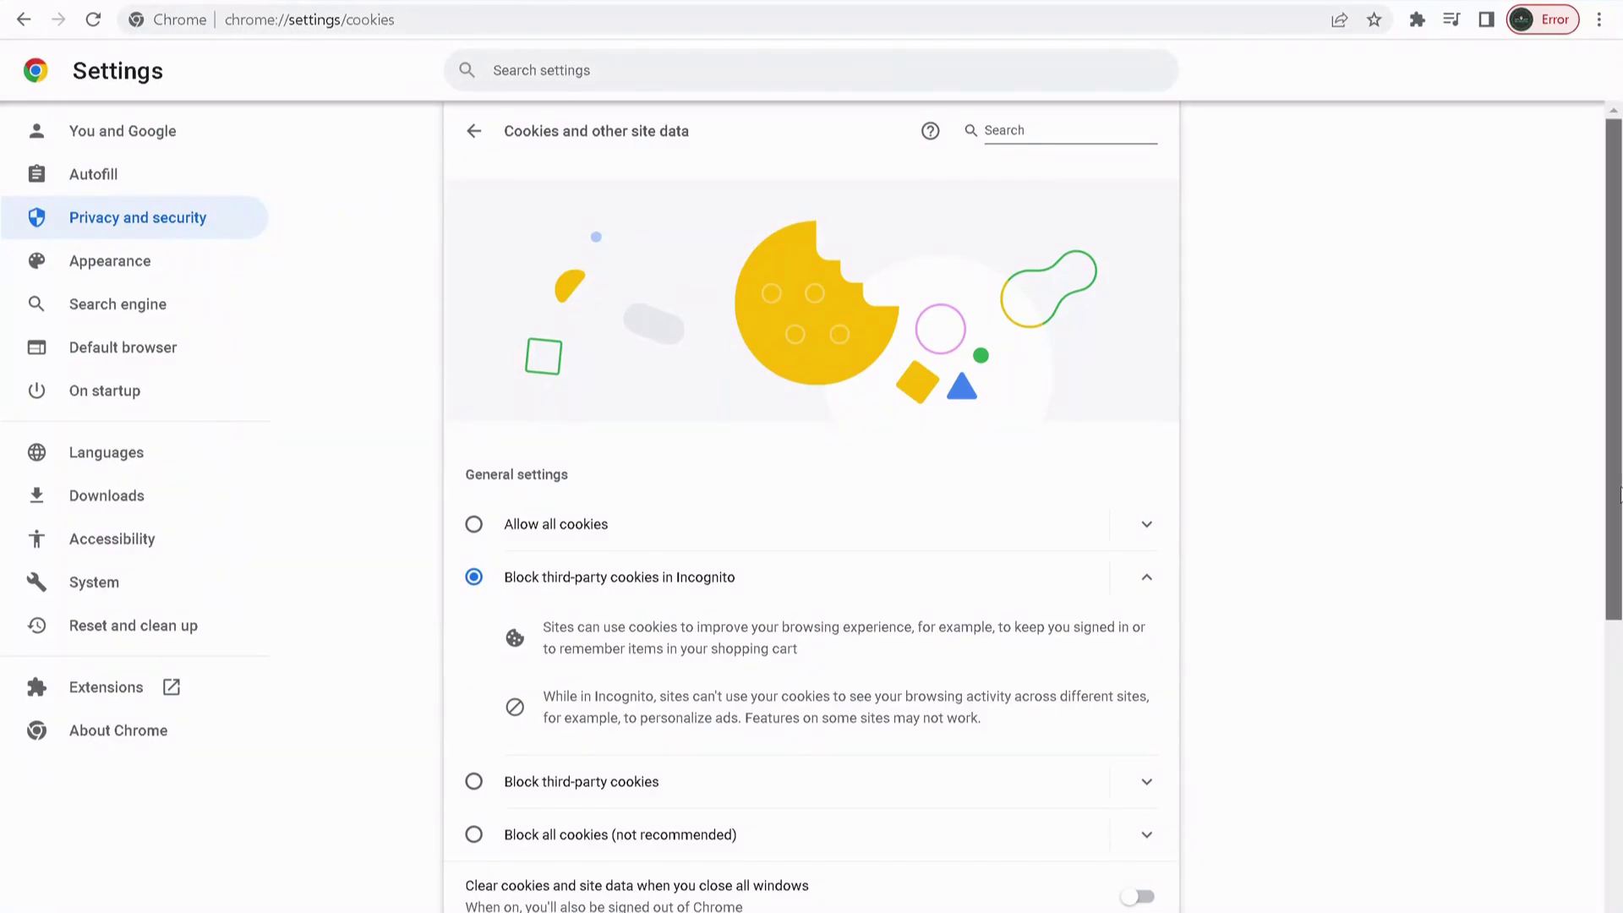
pyautogui.click(1617, 904)
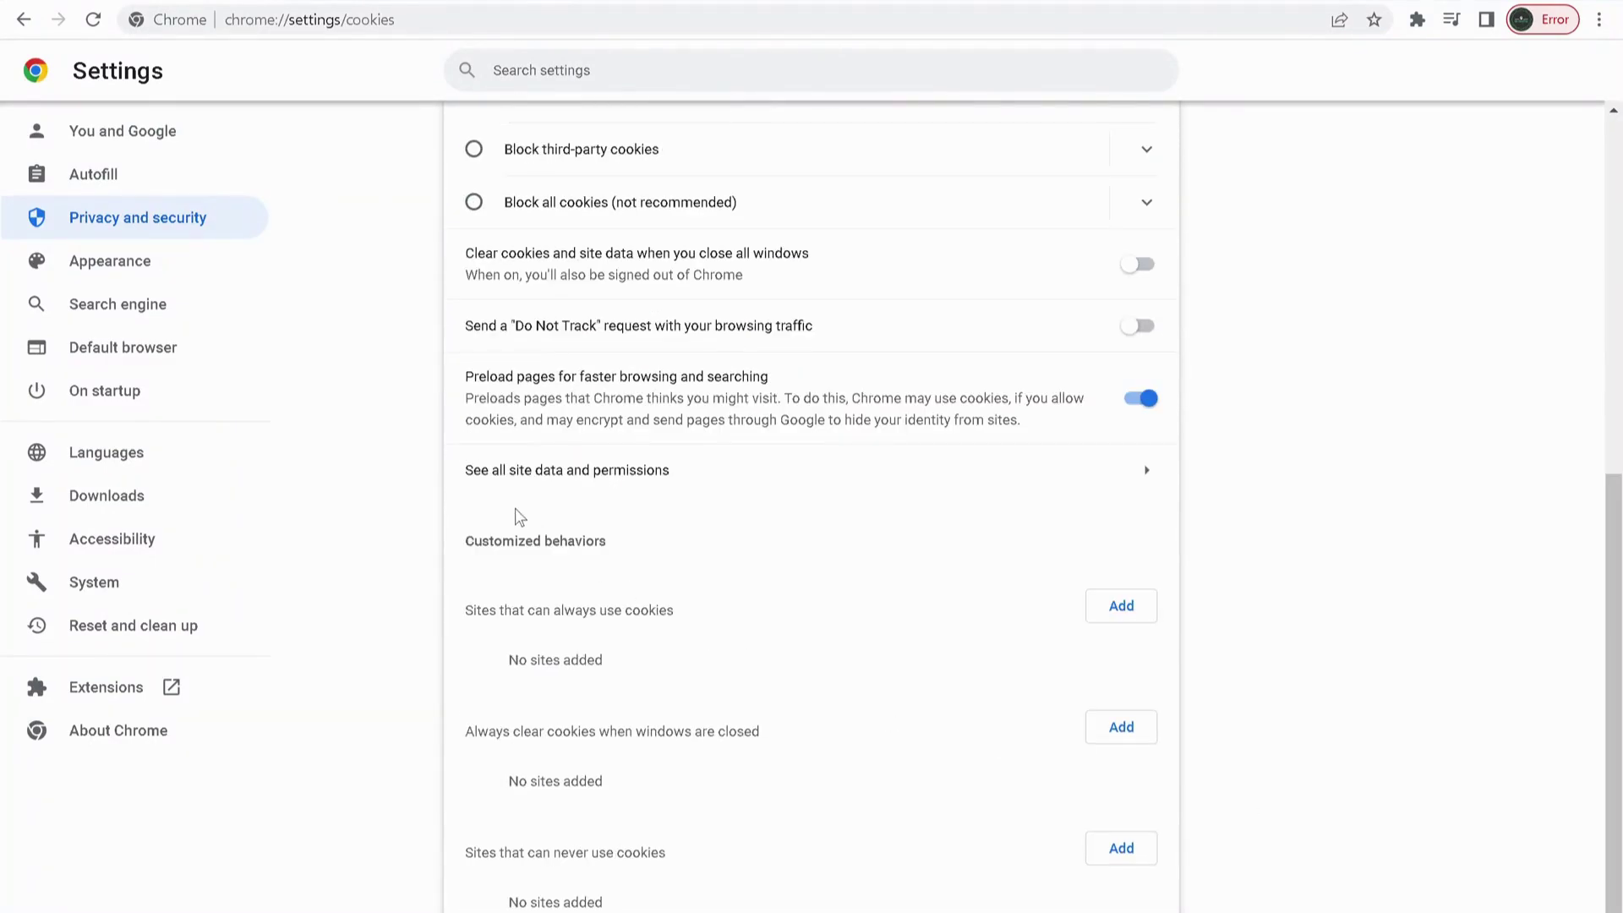
pyautogui.click(686, 482)
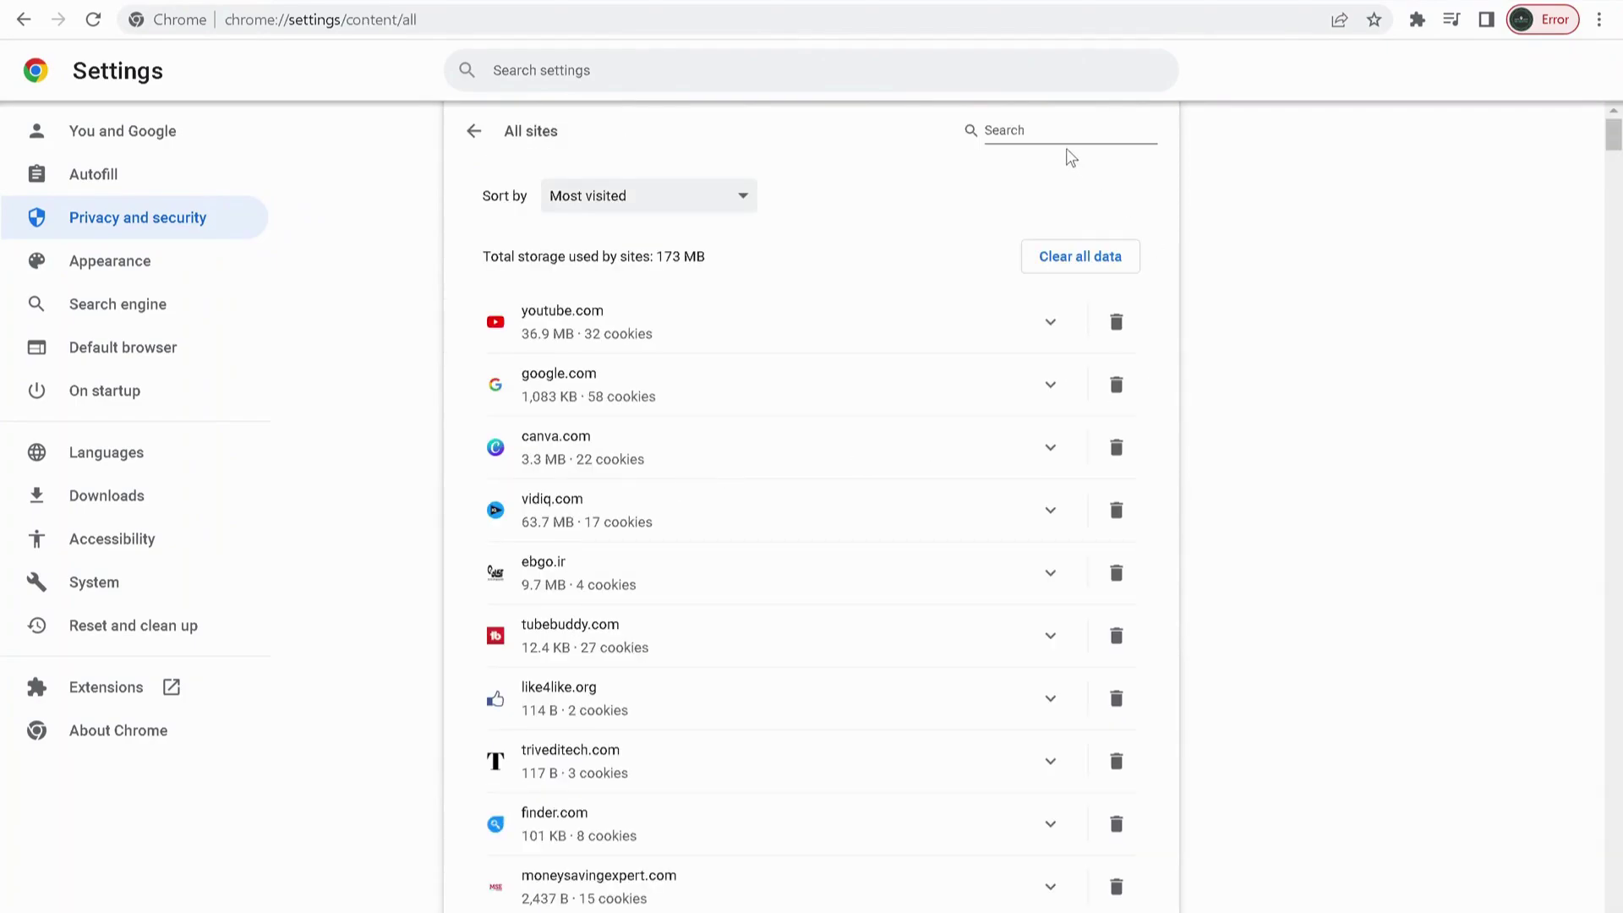
pyautogui.click(982, 132)
pyautogui.write('roblox')
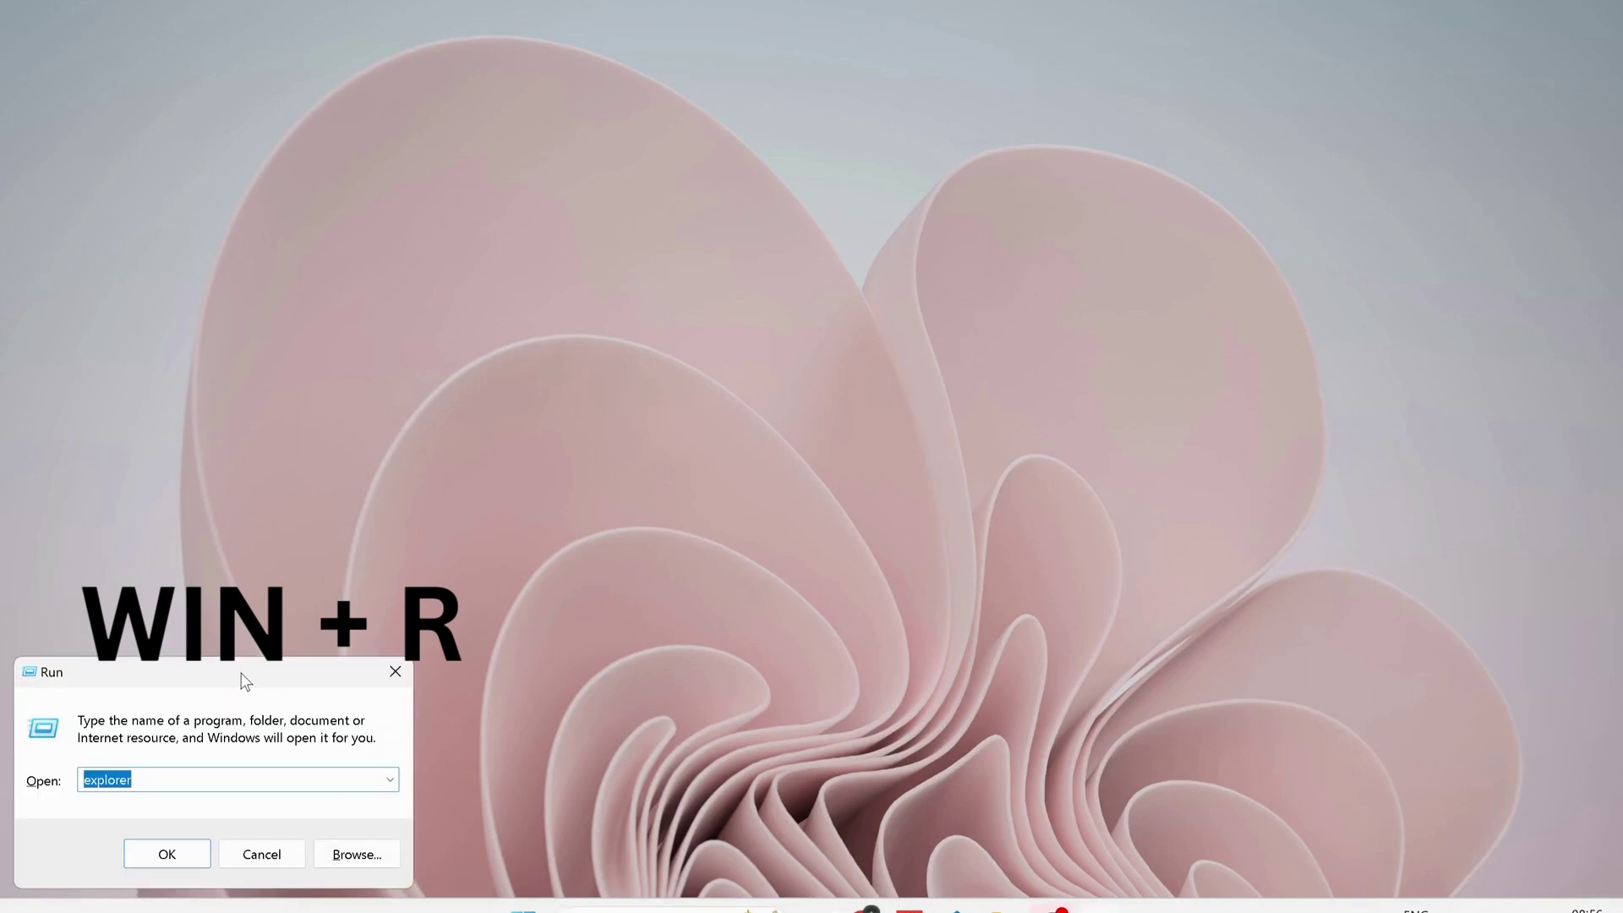
# Step: Run appwiz.cpl and select the Roblox Player entry in Programs and Features
pyautogui.moveTo(243, 674); pyautogui.dragTo(805, 266)
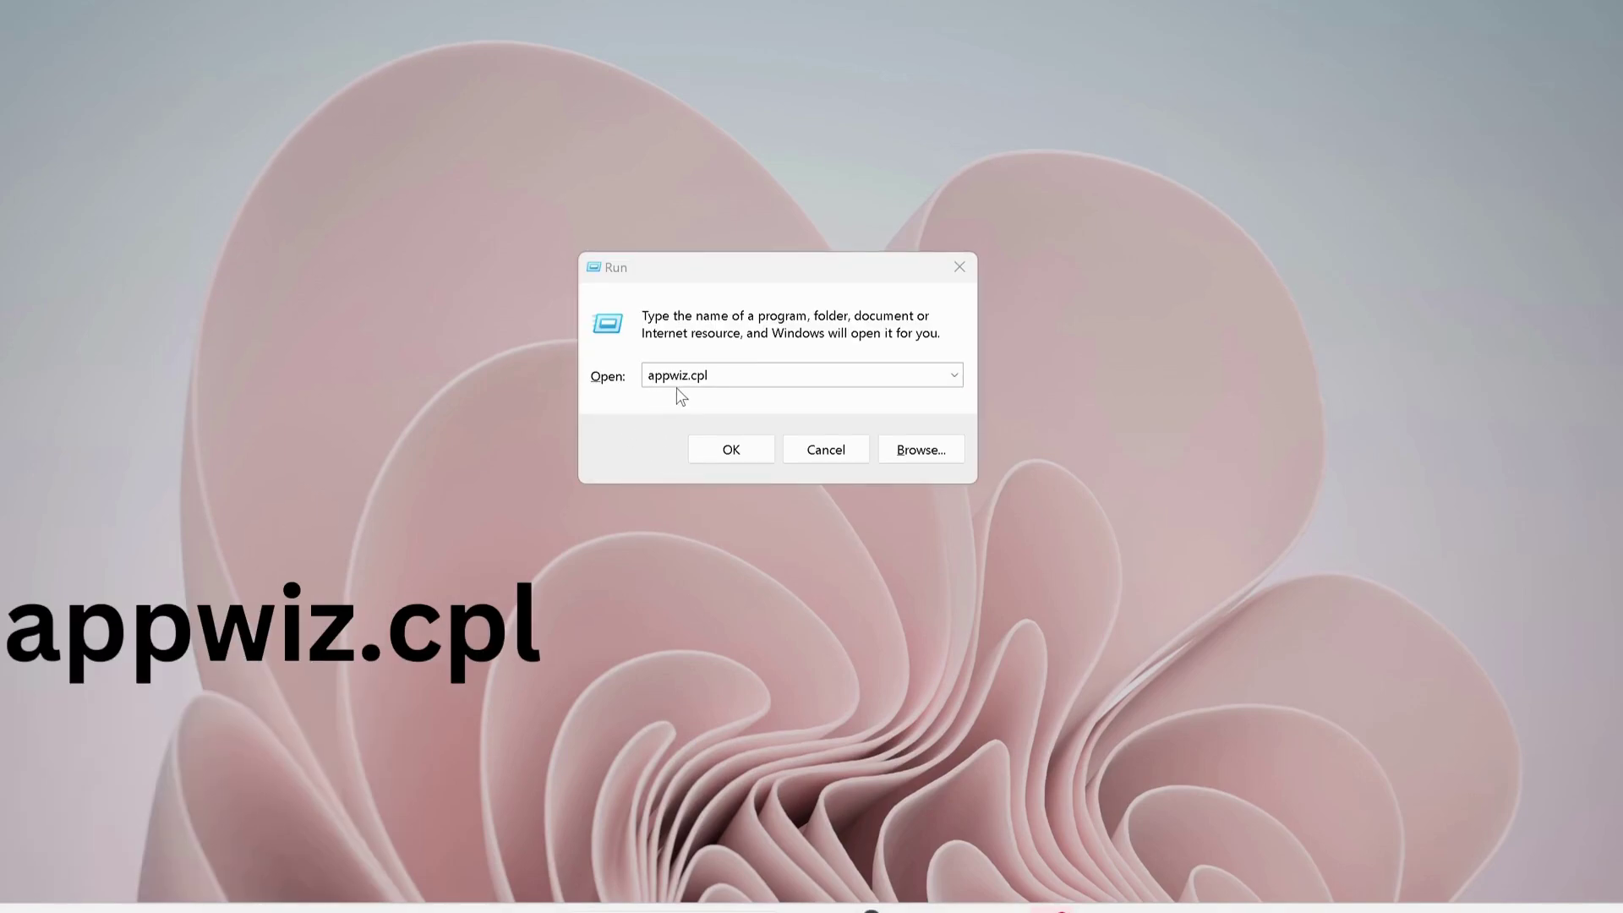
pyautogui.click(731, 450)
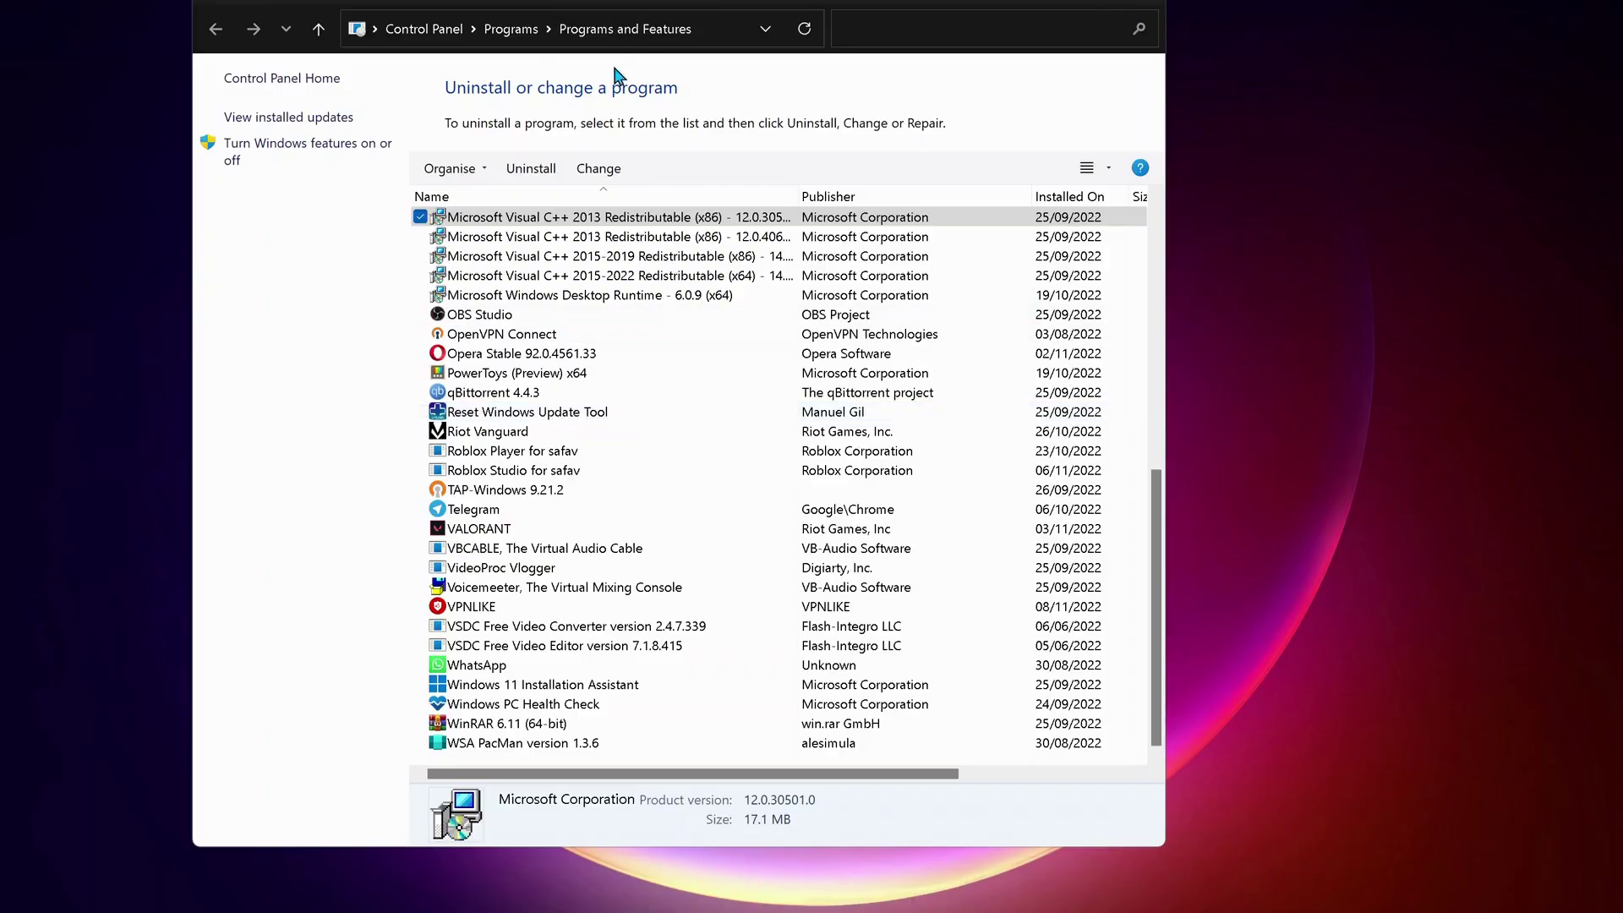
pyautogui.click(463, 451)
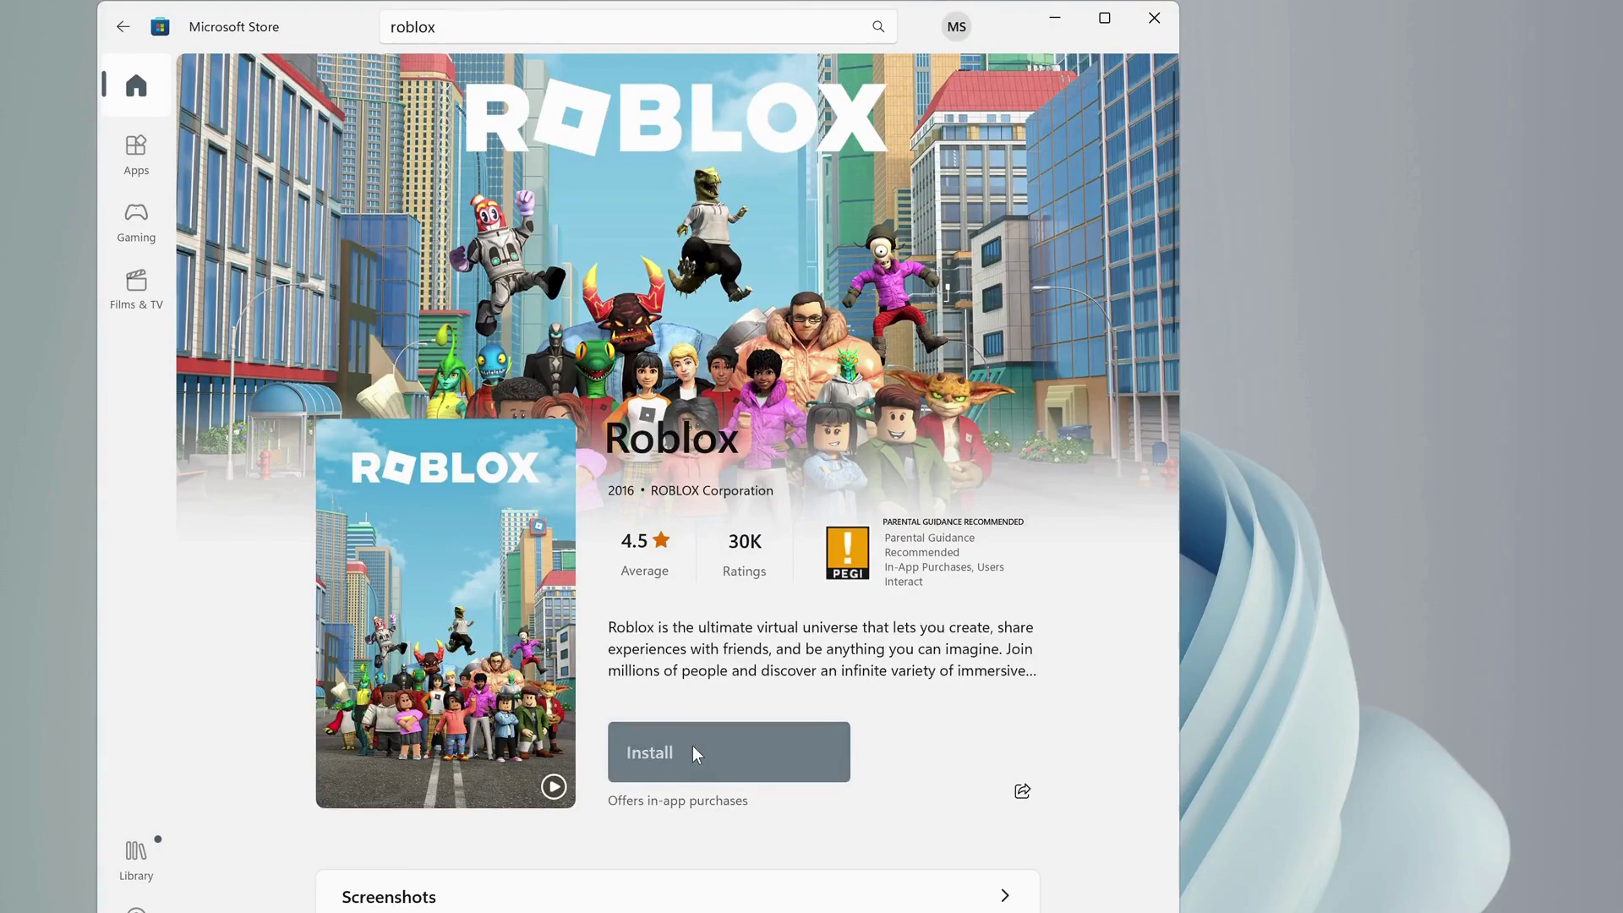
# Step: Start installing Roblox from its Microsoft Store page
pyautogui.click(692, 763)
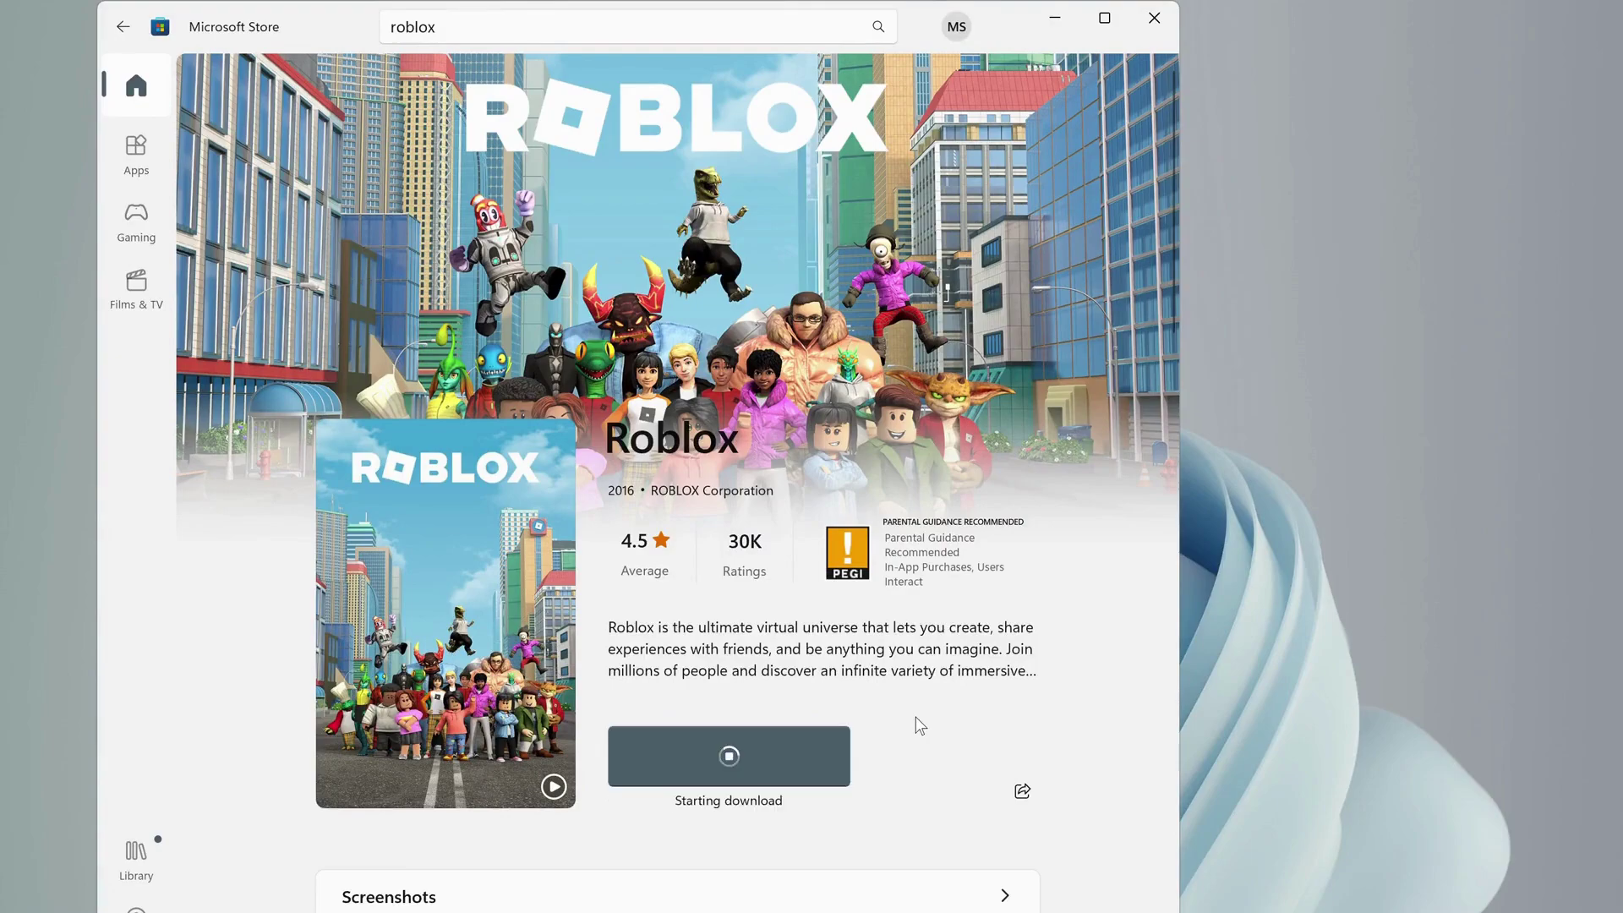